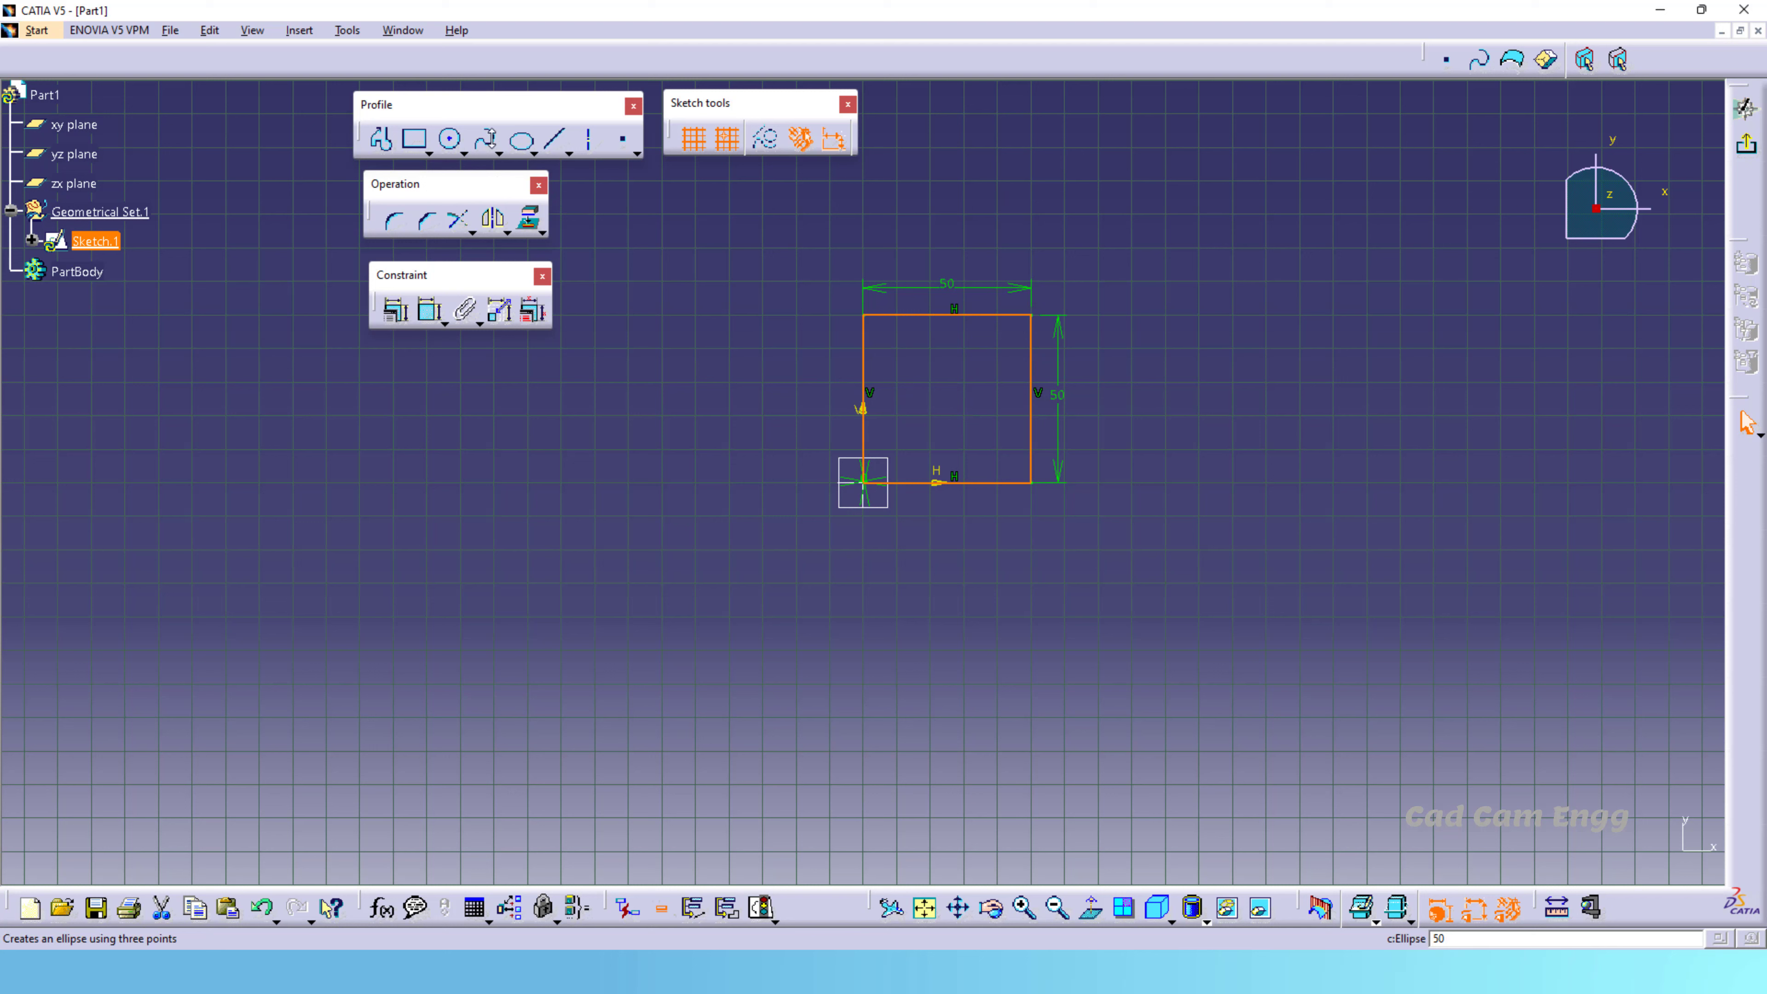
# - Draw an ellipse inside the square, centred at H 20, V 30 mm with 10 mm major radius, through H 15, V 20 mm; exit the sketch
pyautogui.click(525, 146)
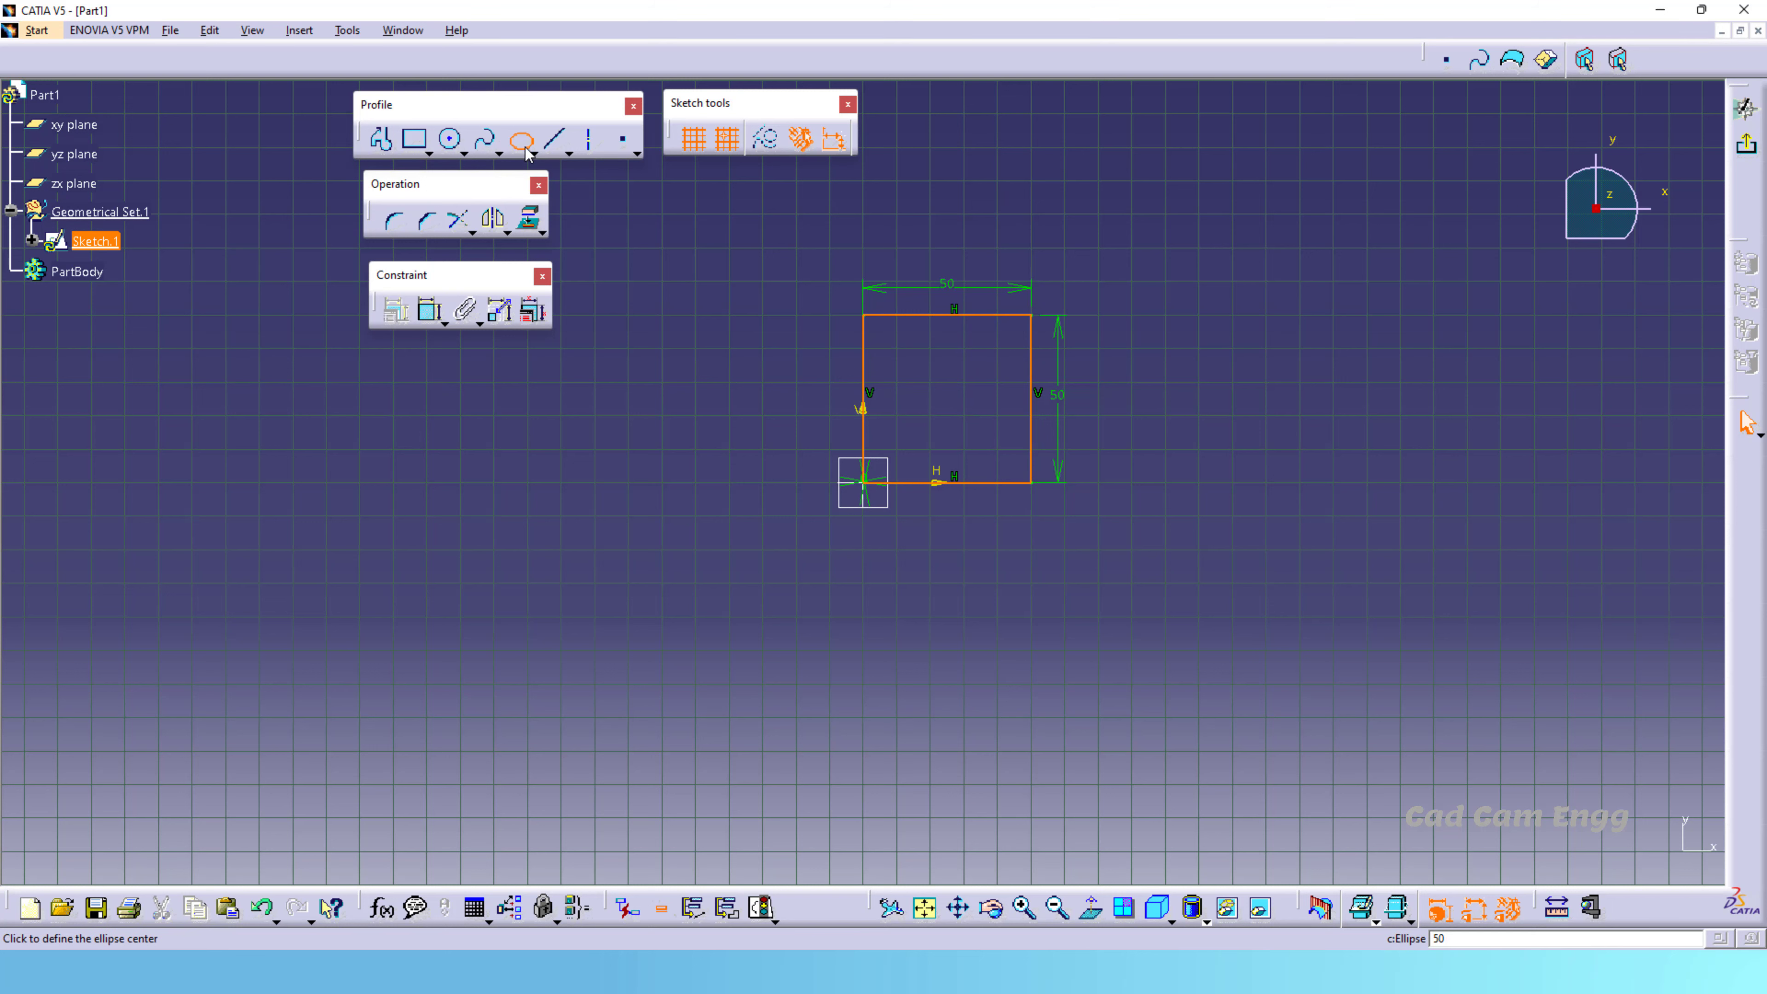
pyautogui.click(930, 382)
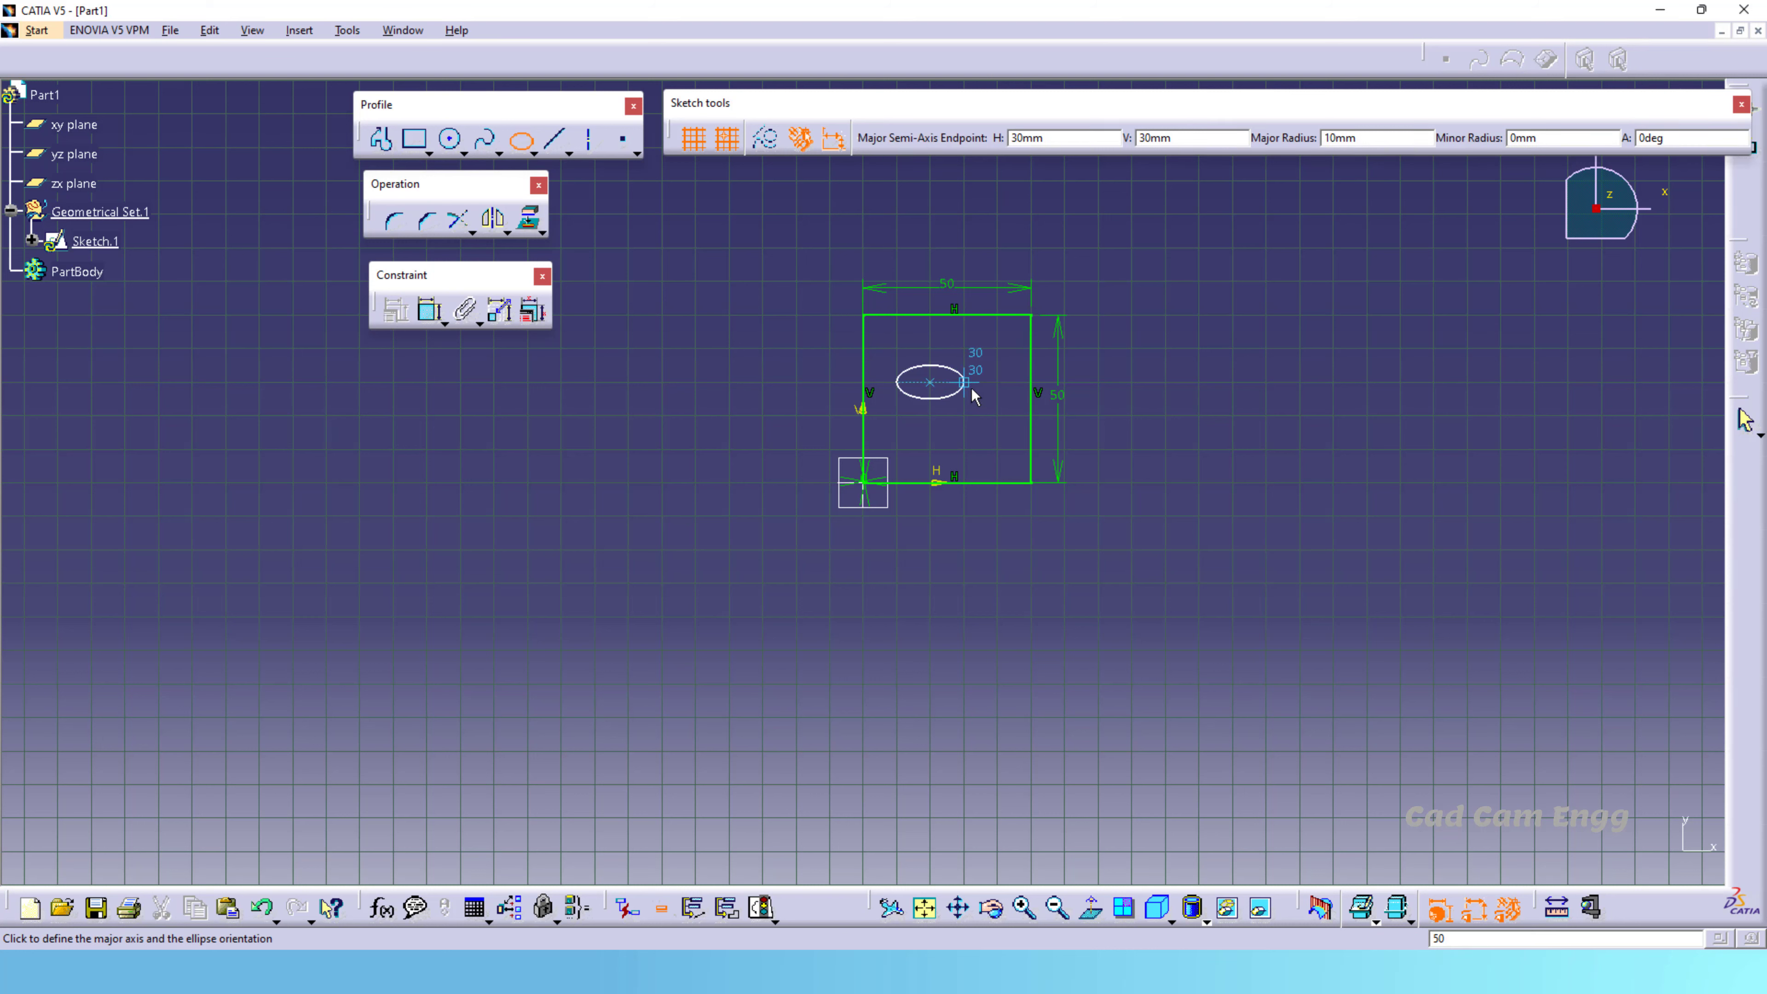
pyautogui.click(973, 396)
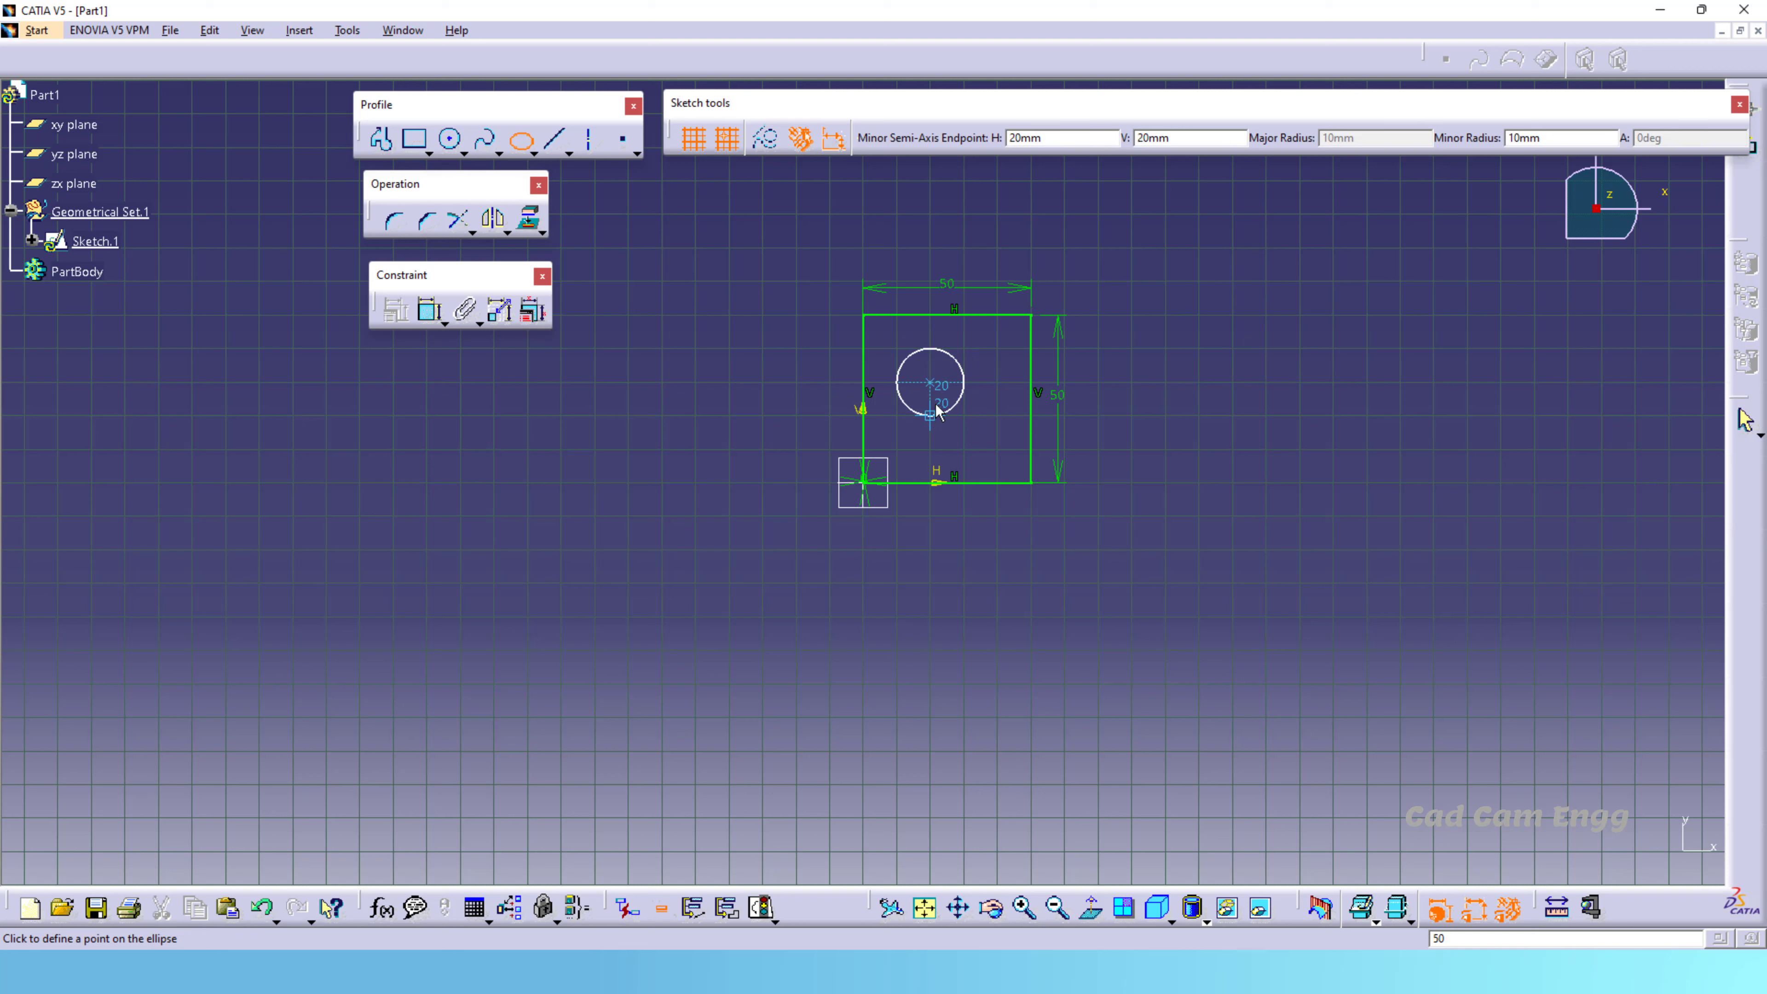
pyautogui.press('Tab')
pyautogui.write('15')
pyautogui.press('Tab')
pyautogui.write('15')
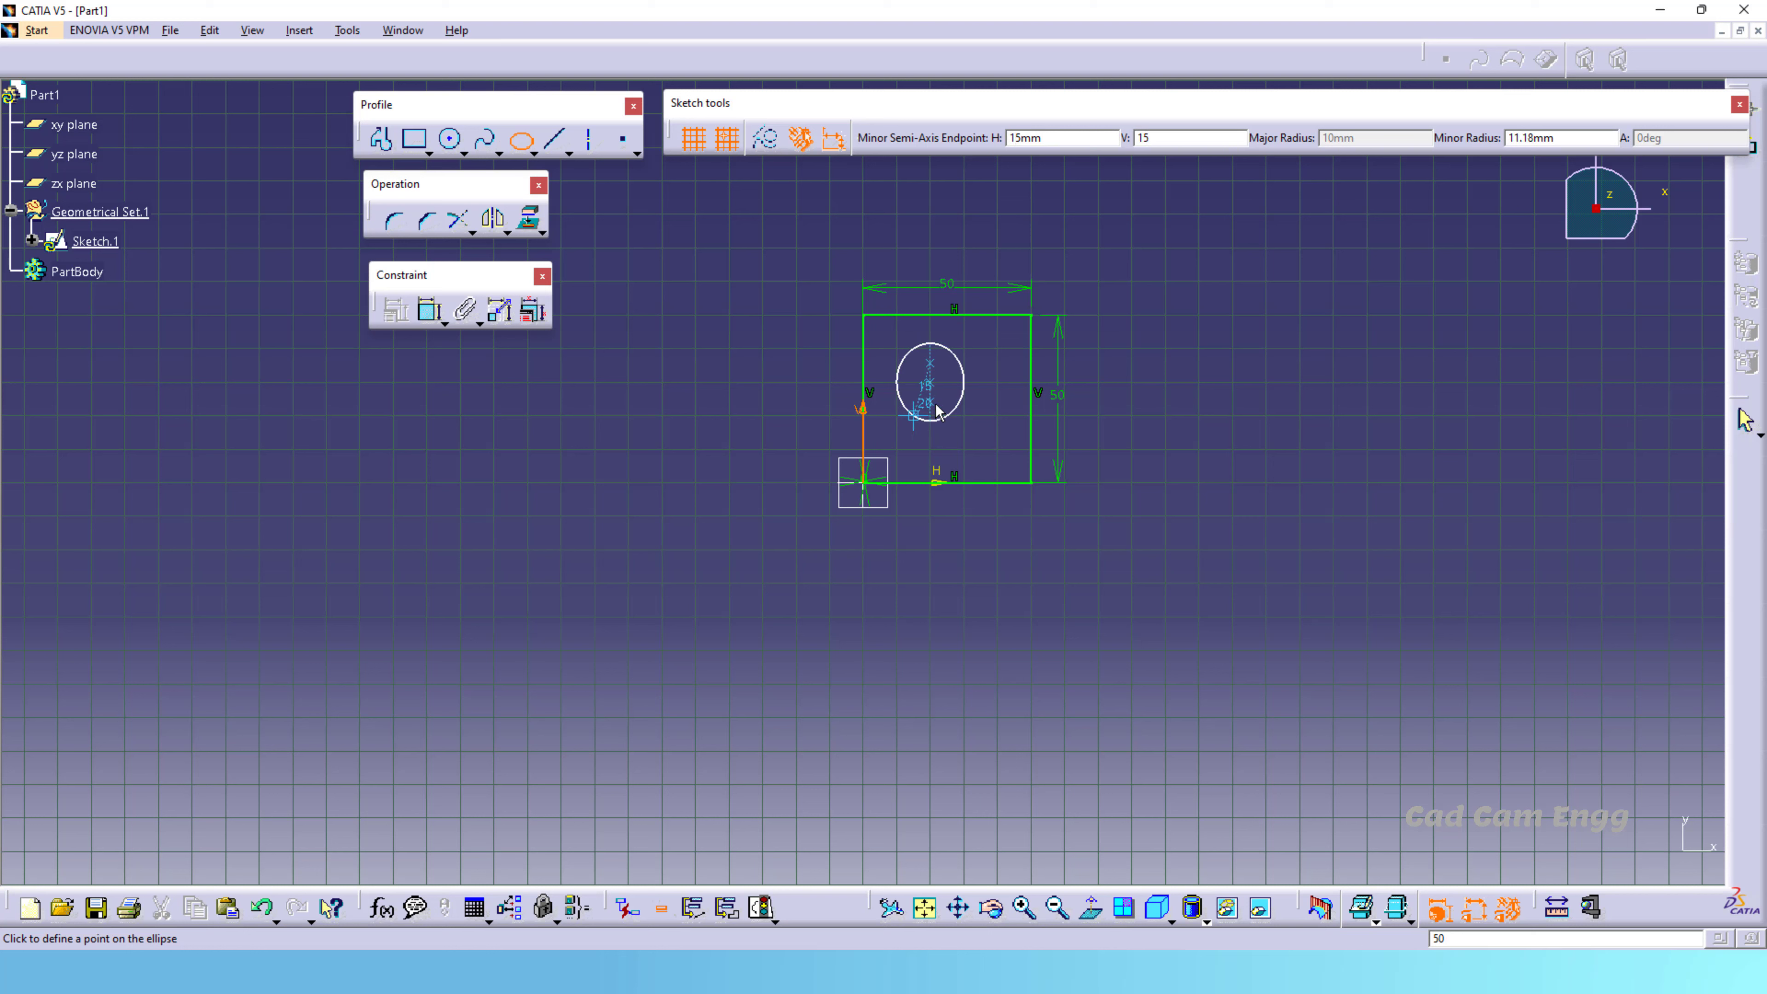
pyautogui.press('BackSpace')
pyautogui.press('BackSpace')
pyautogui.write('40')
pyautogui.press('Return')
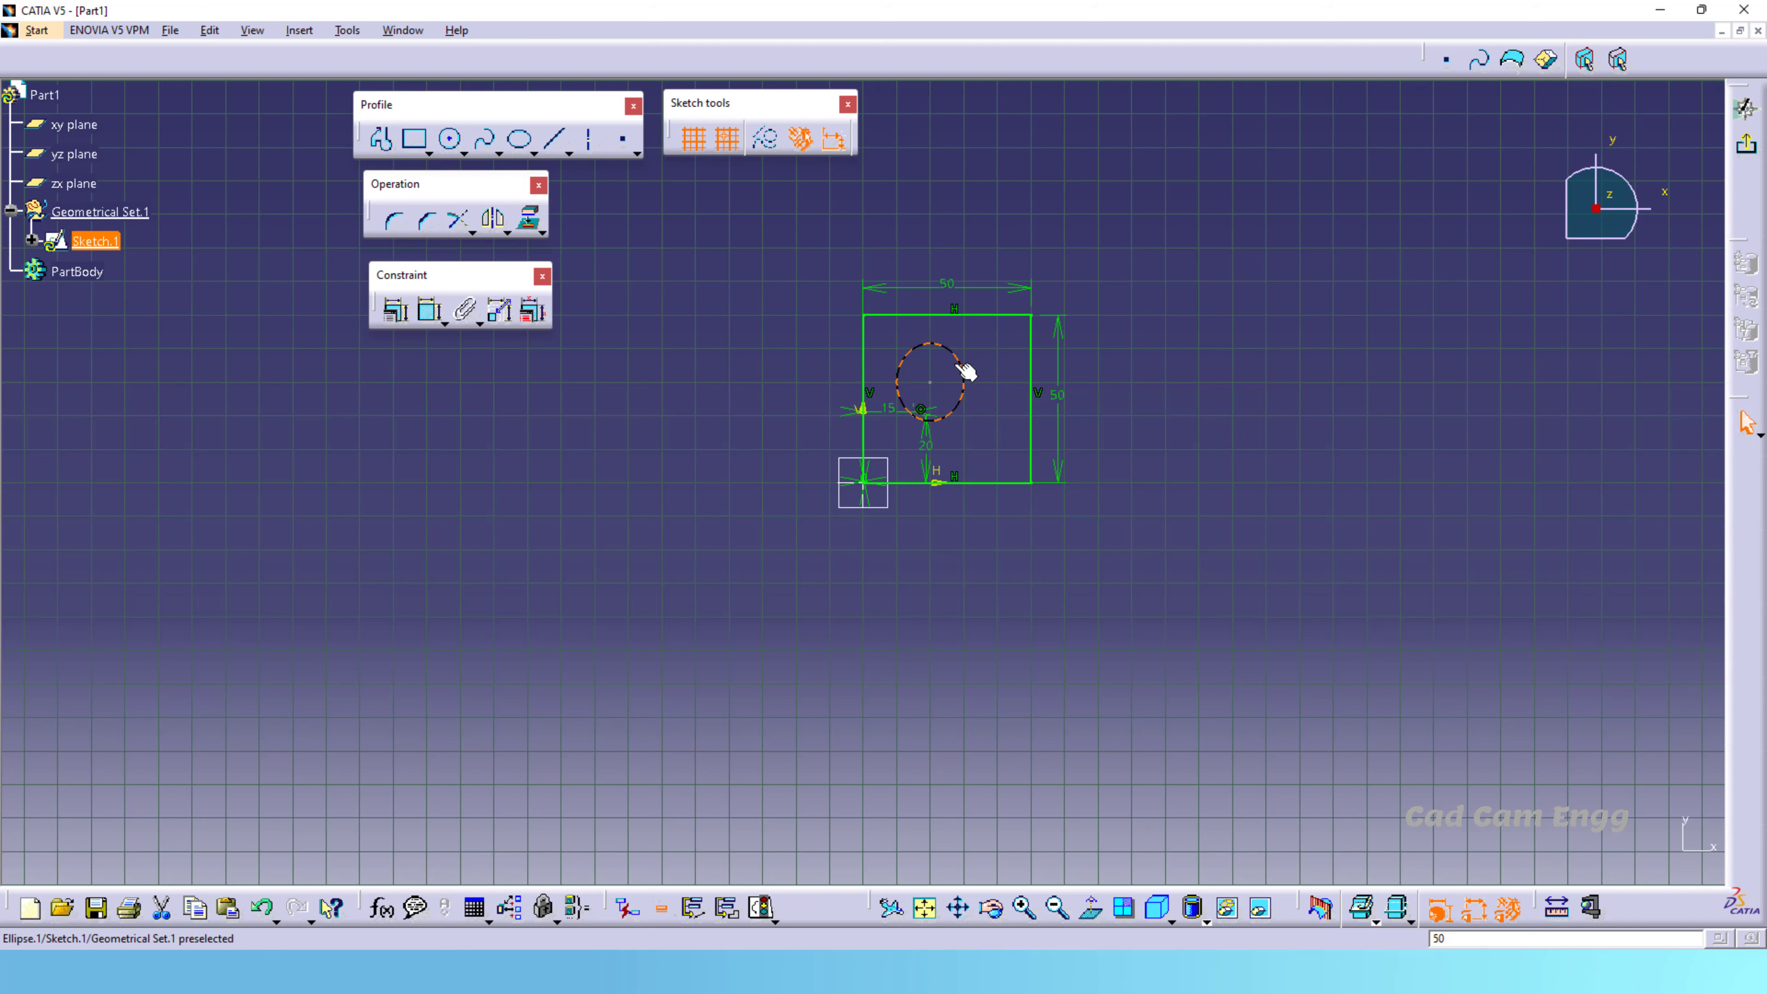
pyautogui.click(1748, 148)
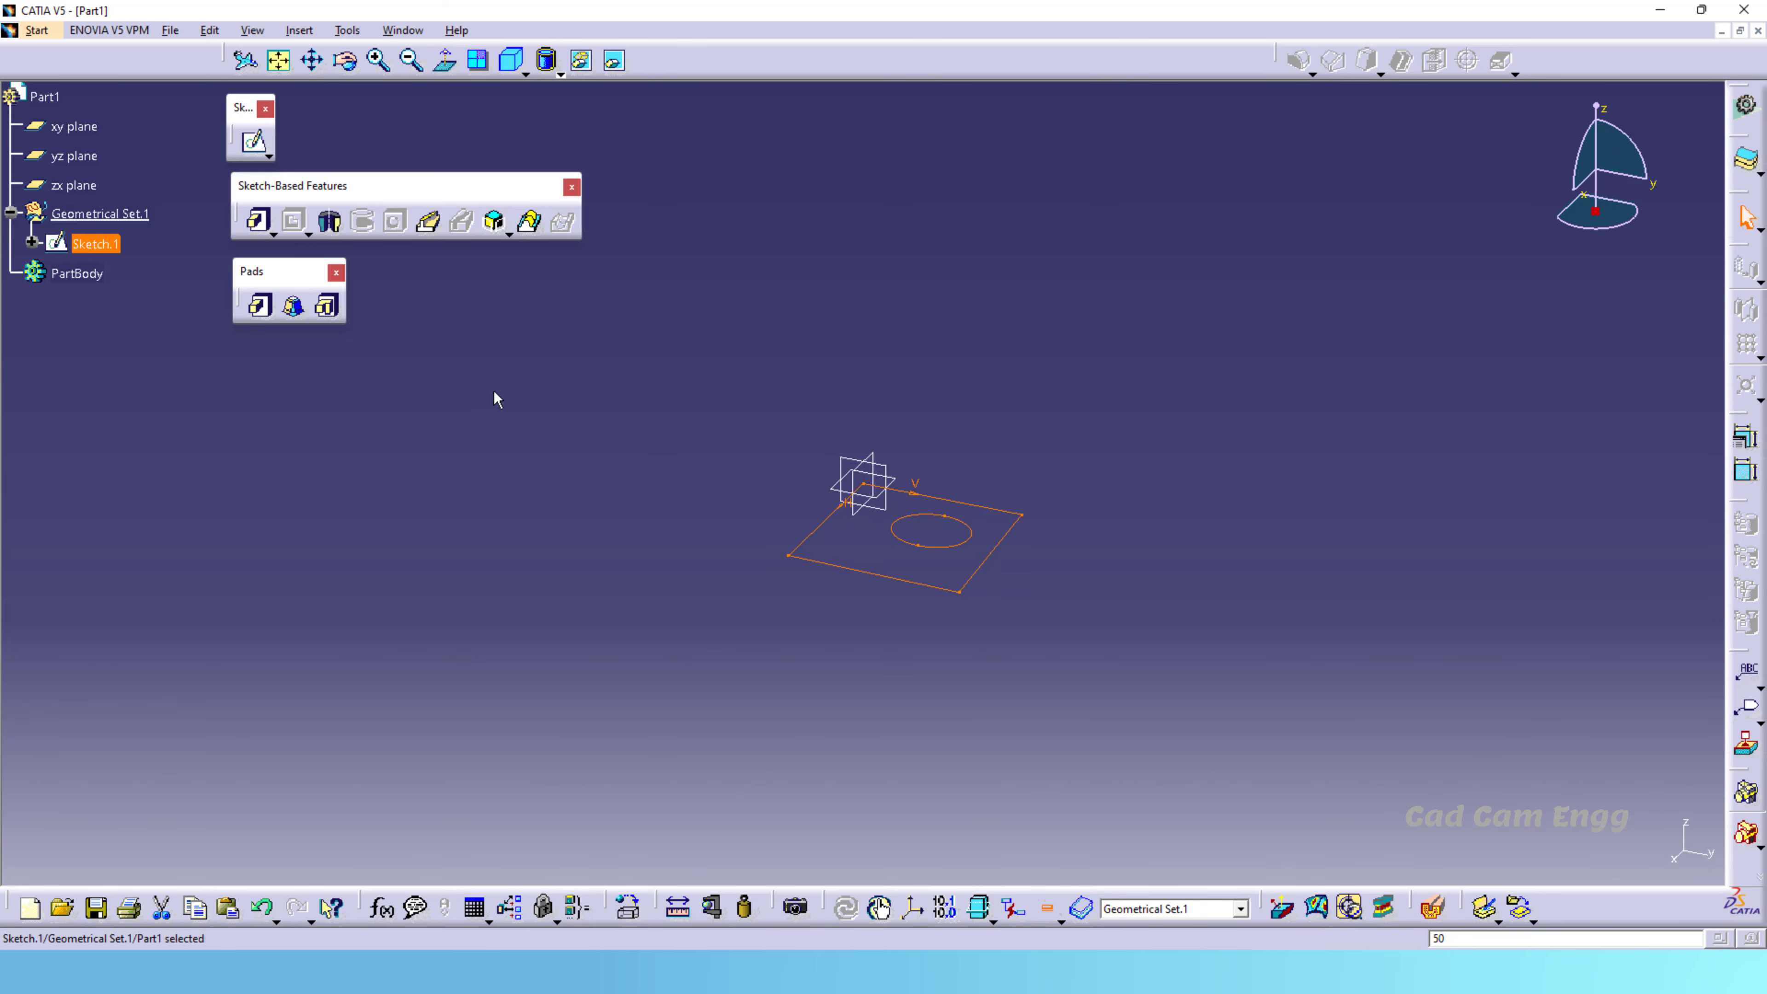
# - Extrude Sketch.1 as a 50 mm pad, and undo the pad
pyautogui.click(262, 308)
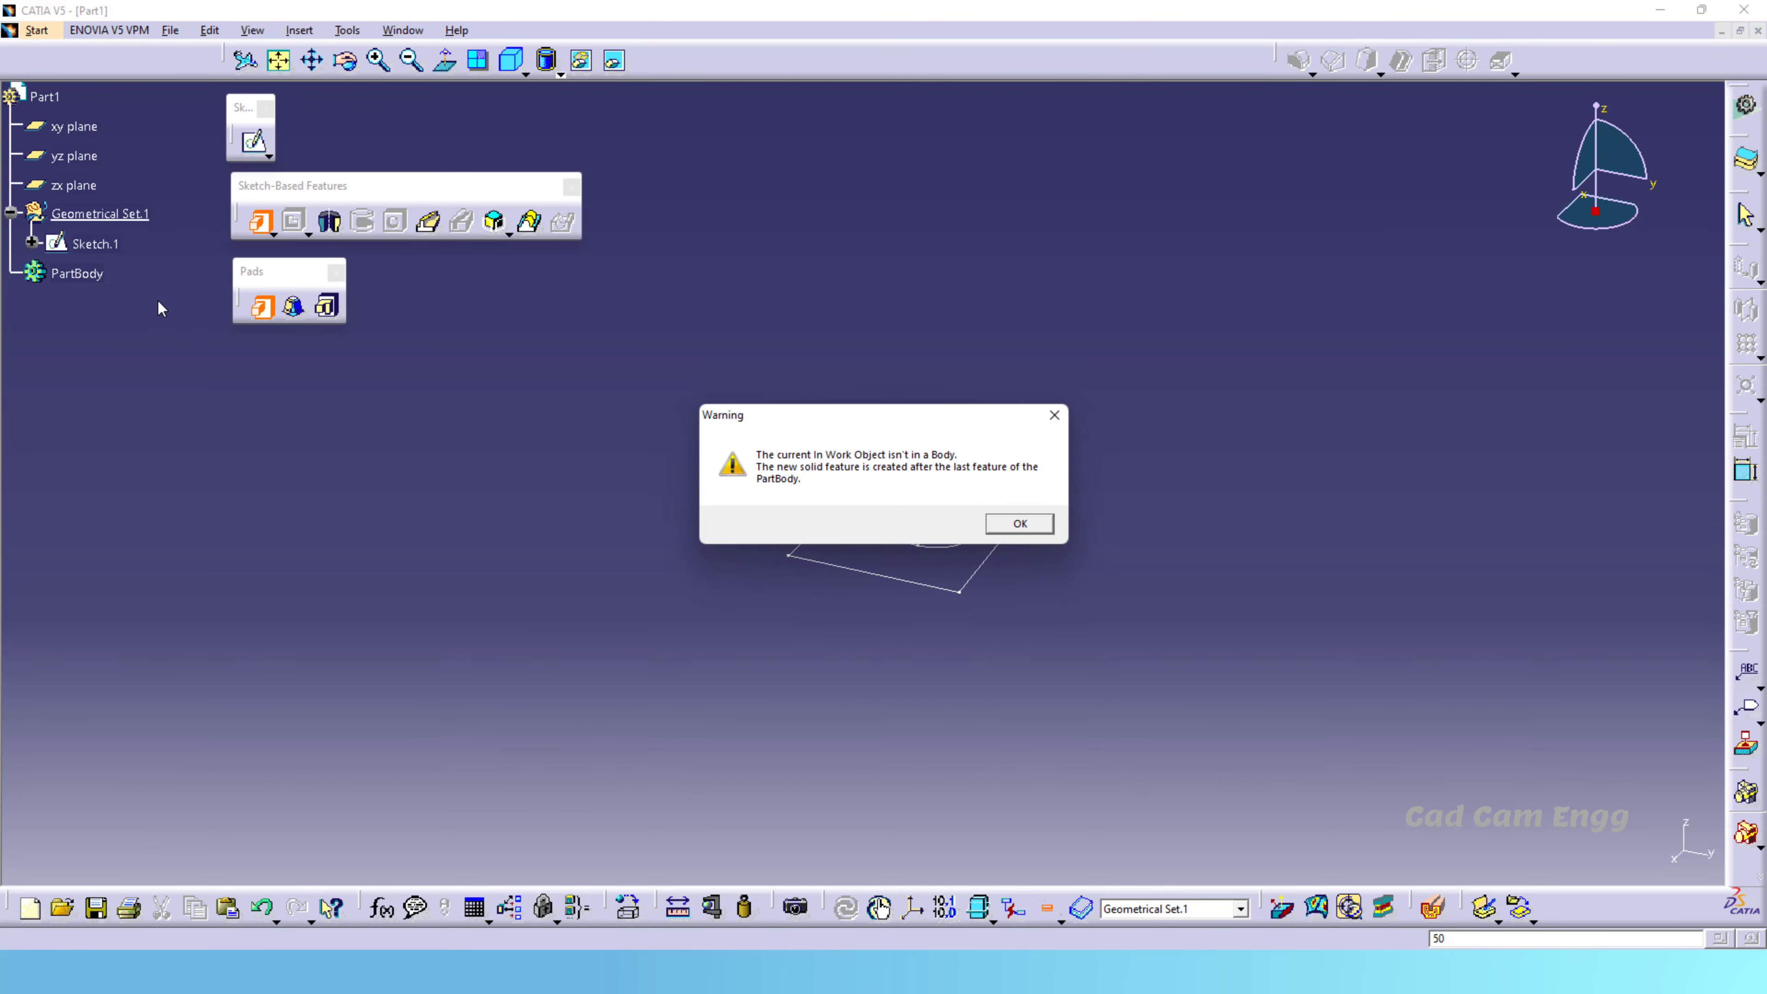
pyautogui.click(1019, 524)
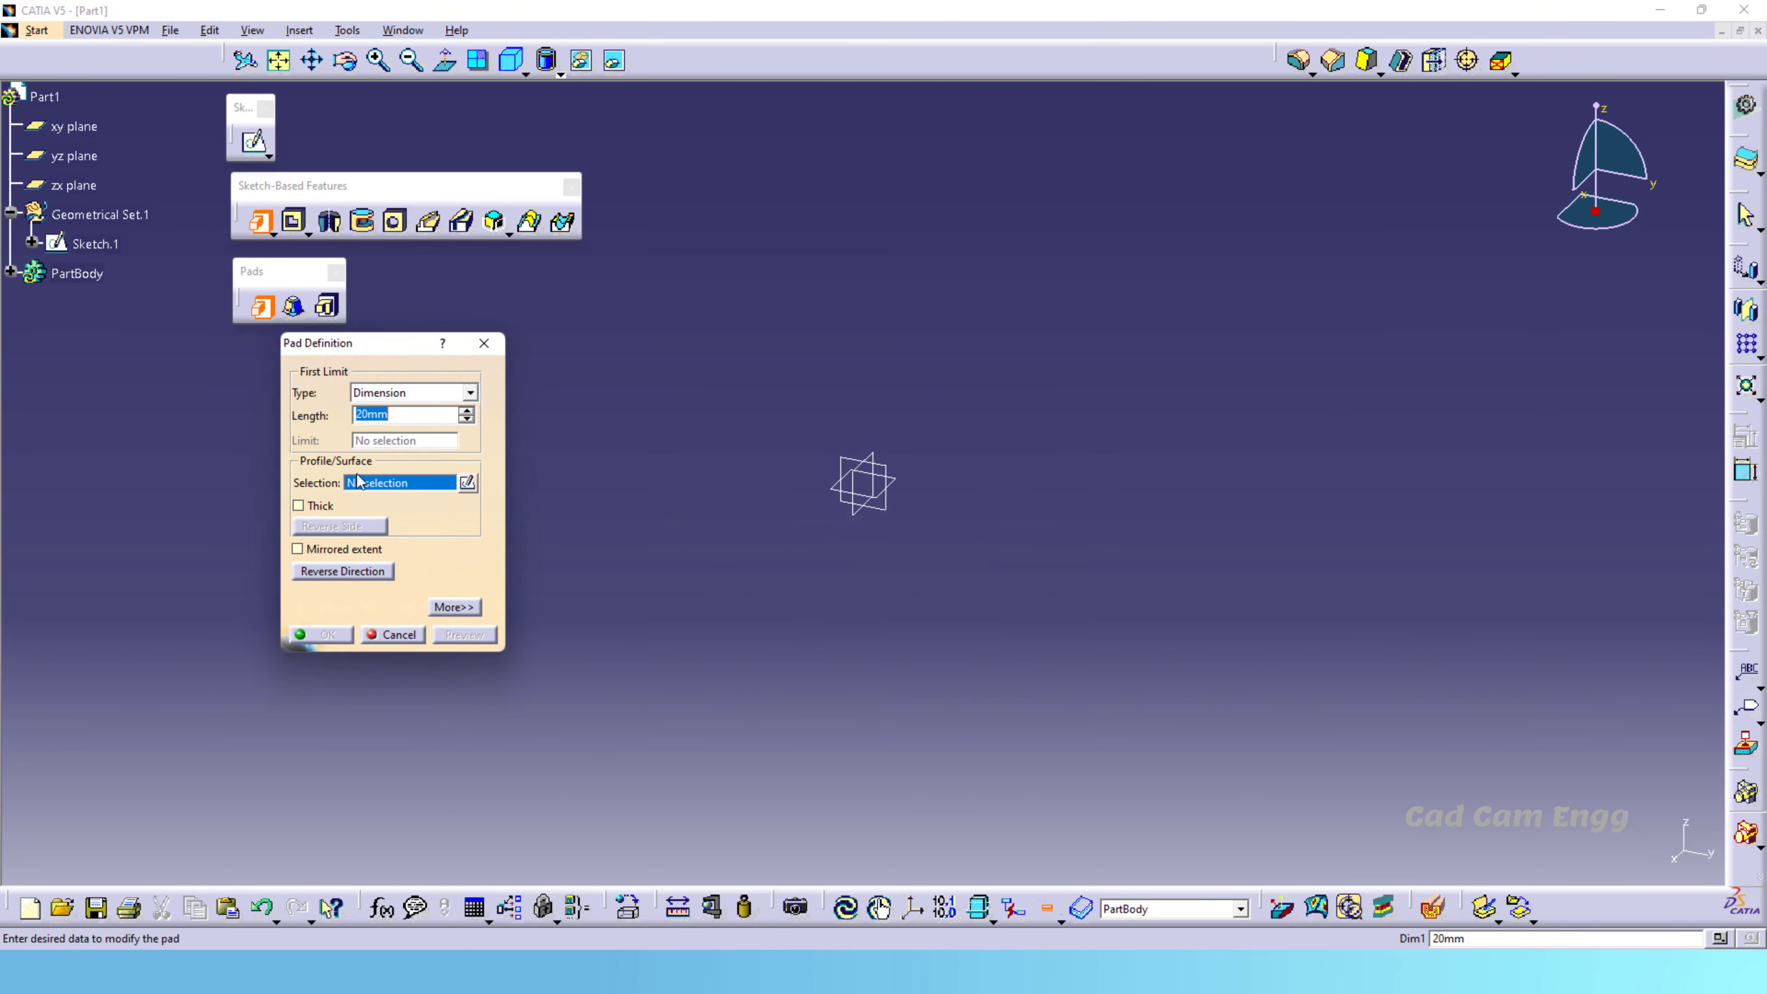
pyautogui.click(94, 243)
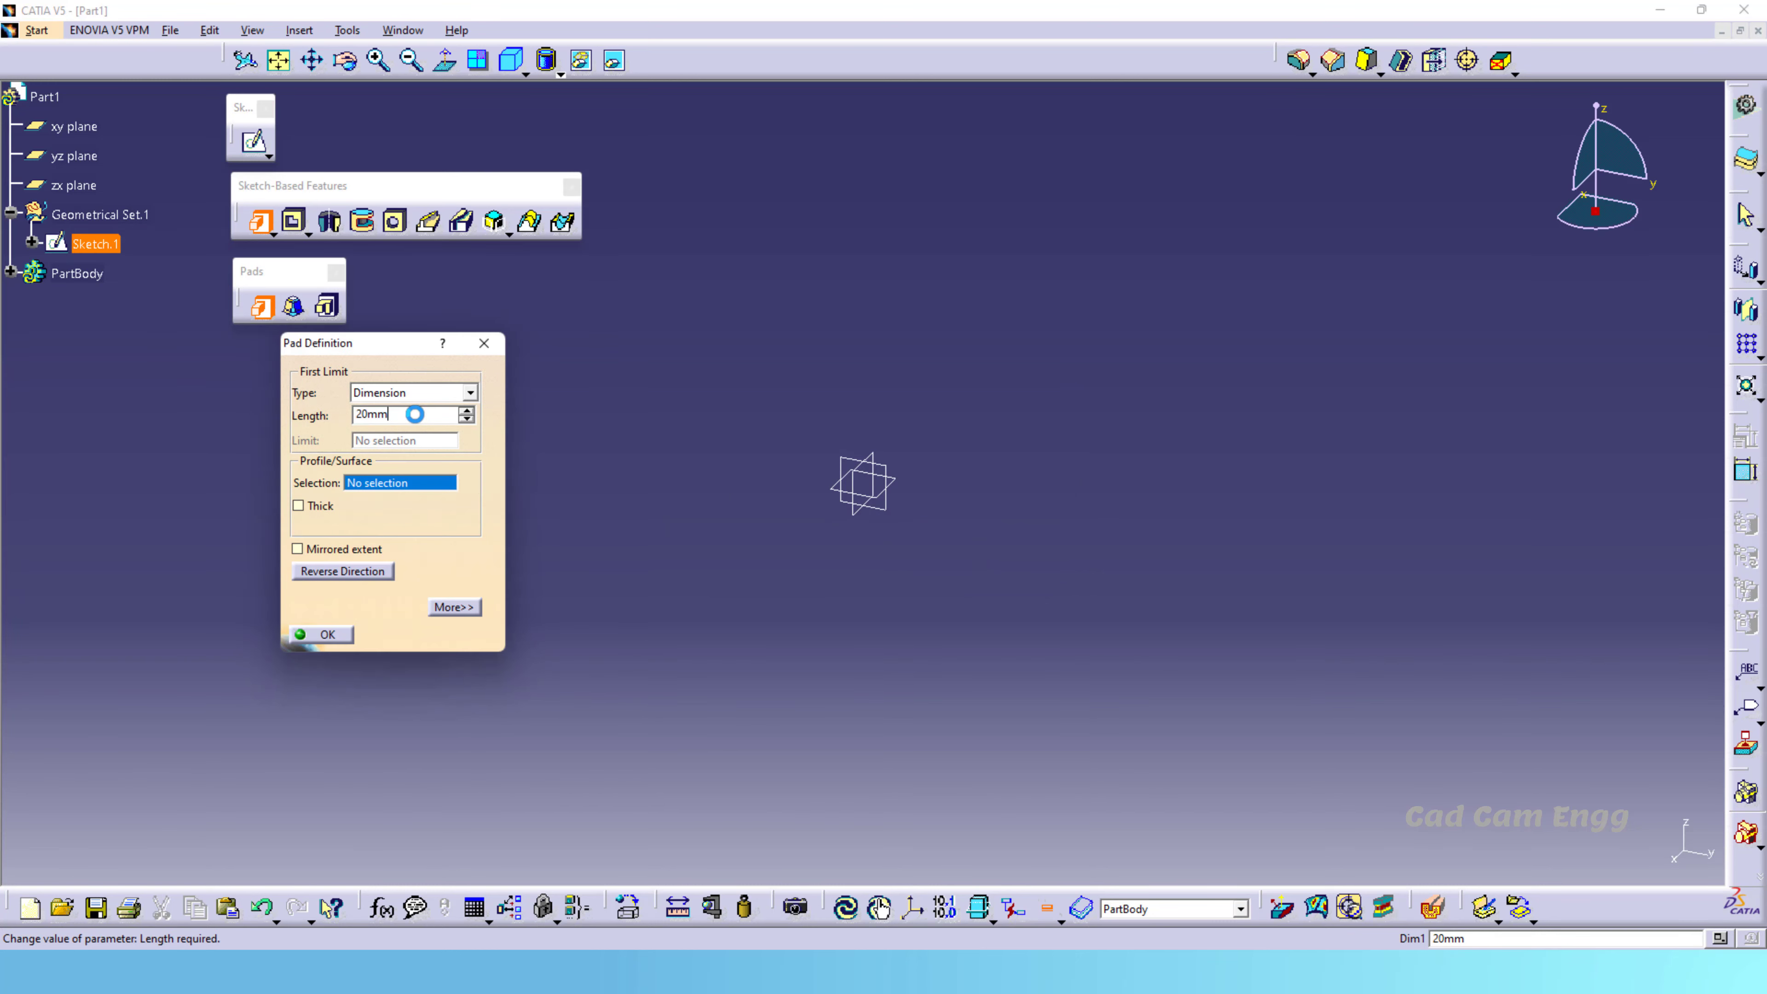
pyautogui.doubleClick(417, 415)
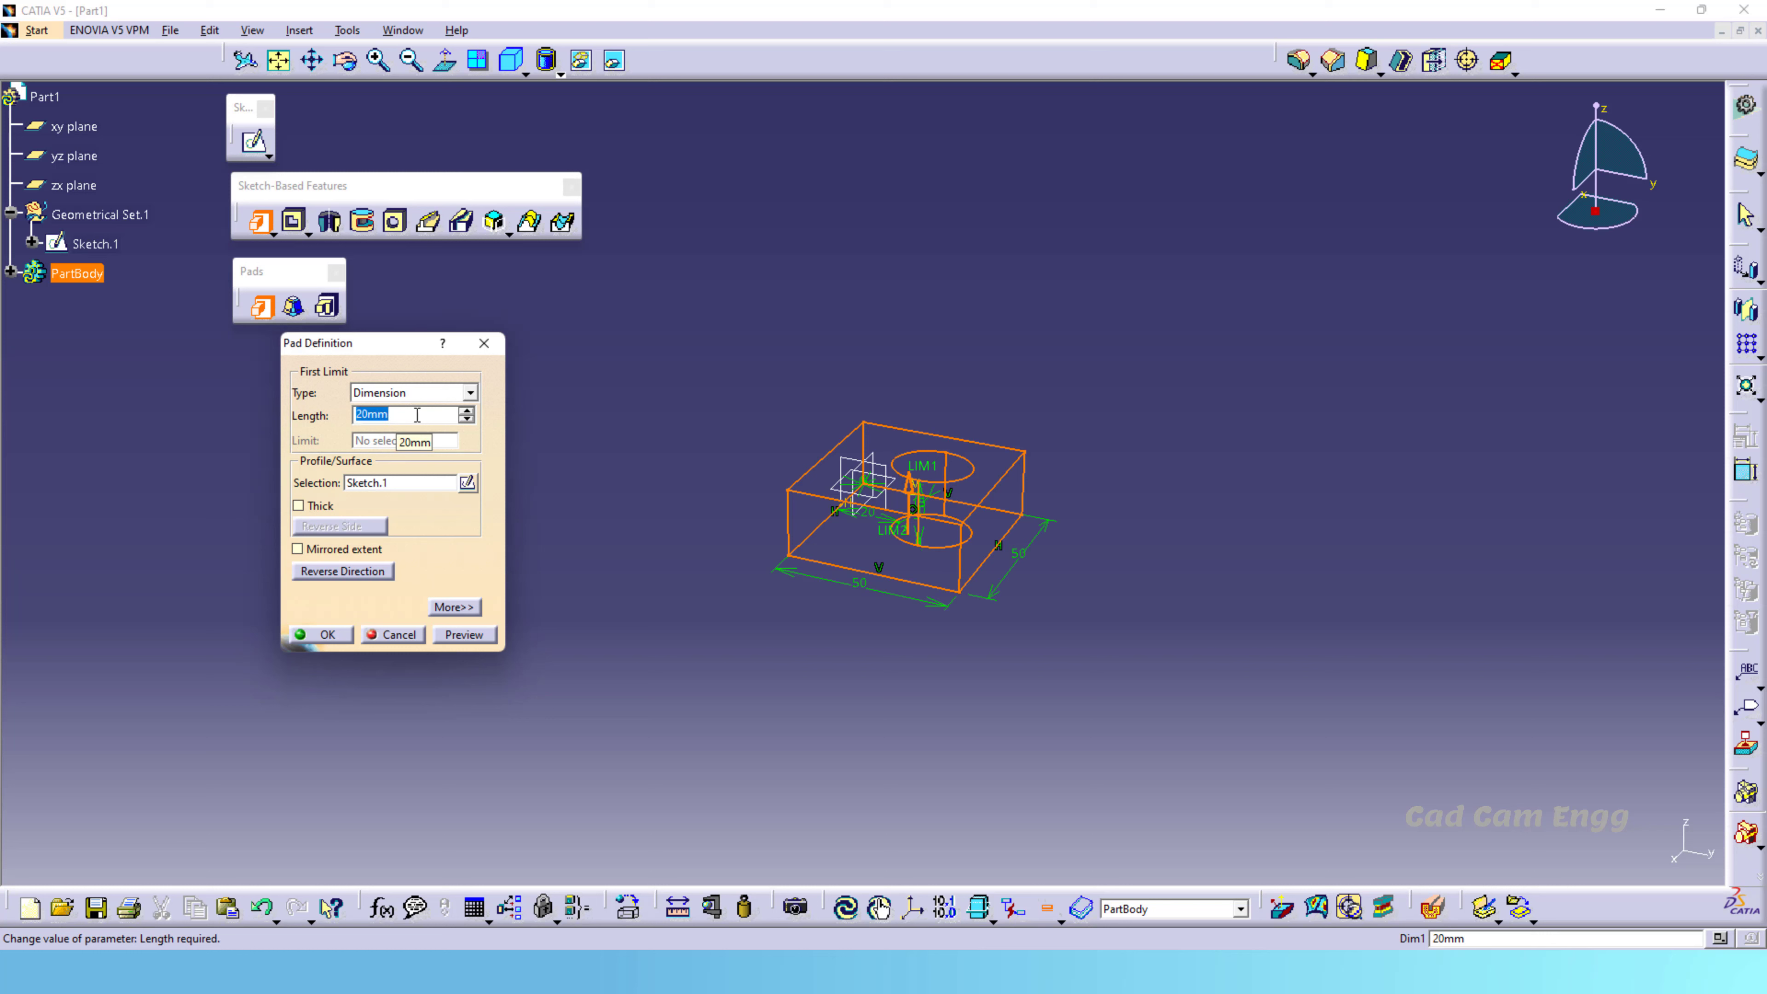
pyautogui.write('50')
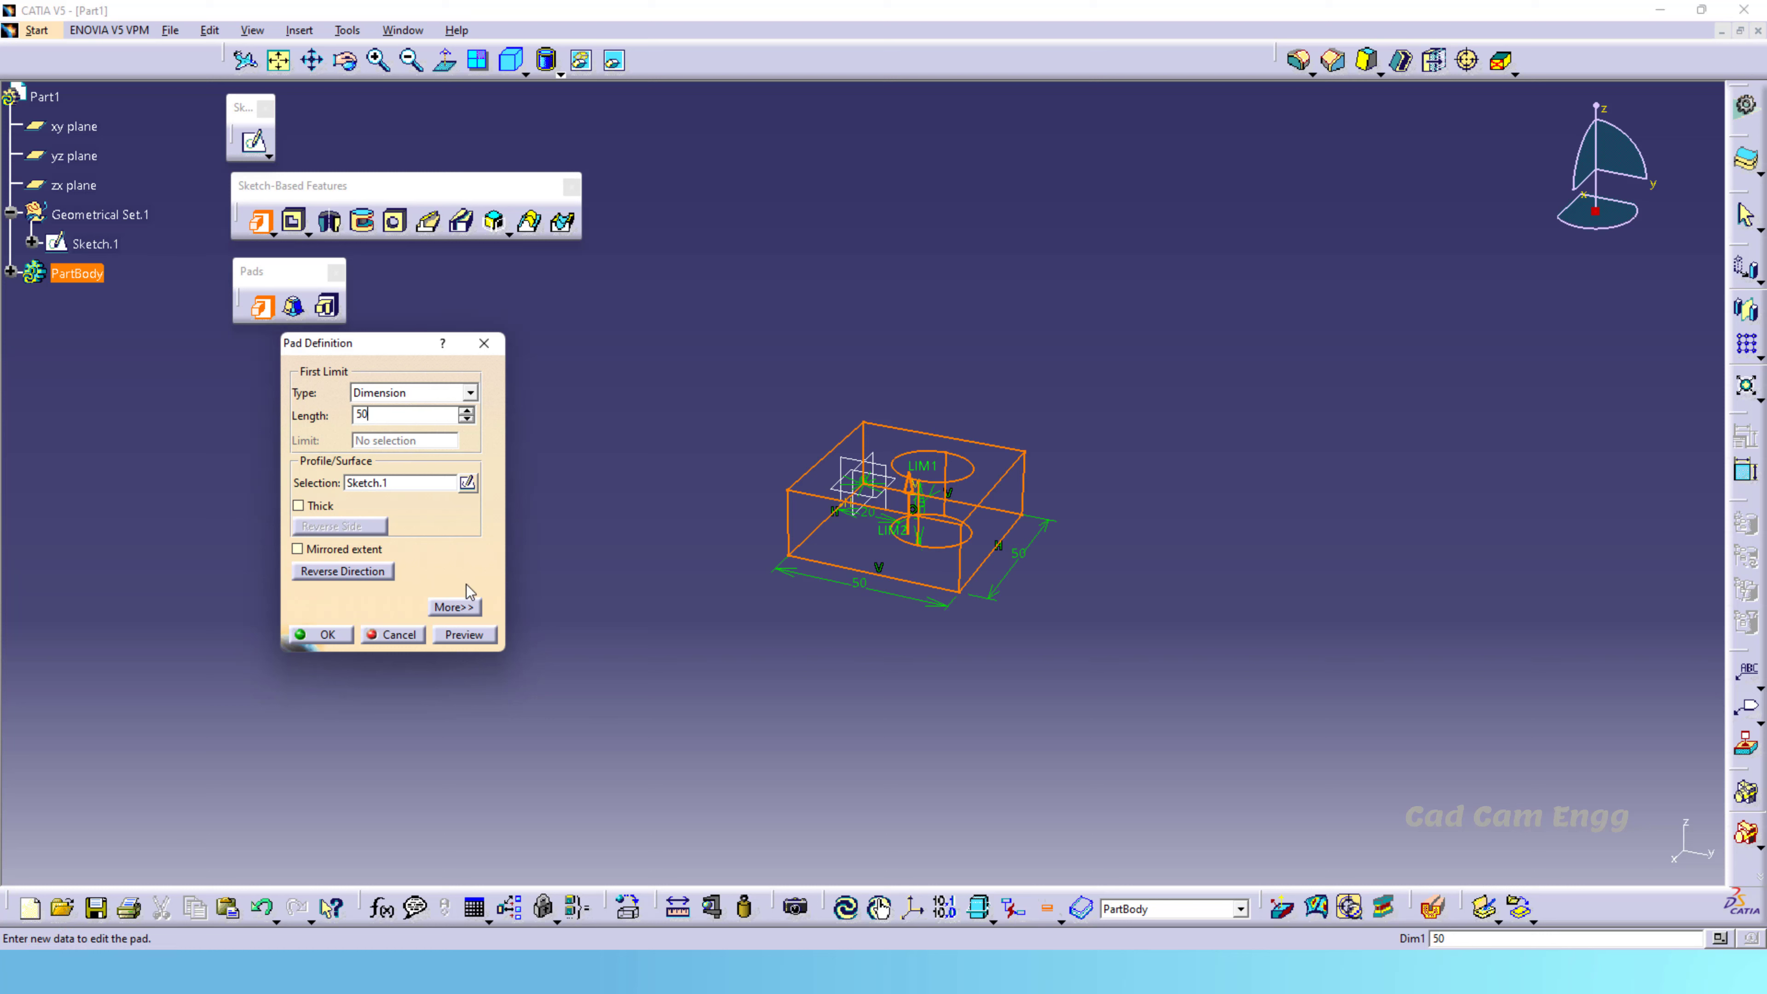
pyautogui.click(329, 636)
pyautogui.moveTo(390, 418); pyautogui.dragTo(451, 471, button='middle')
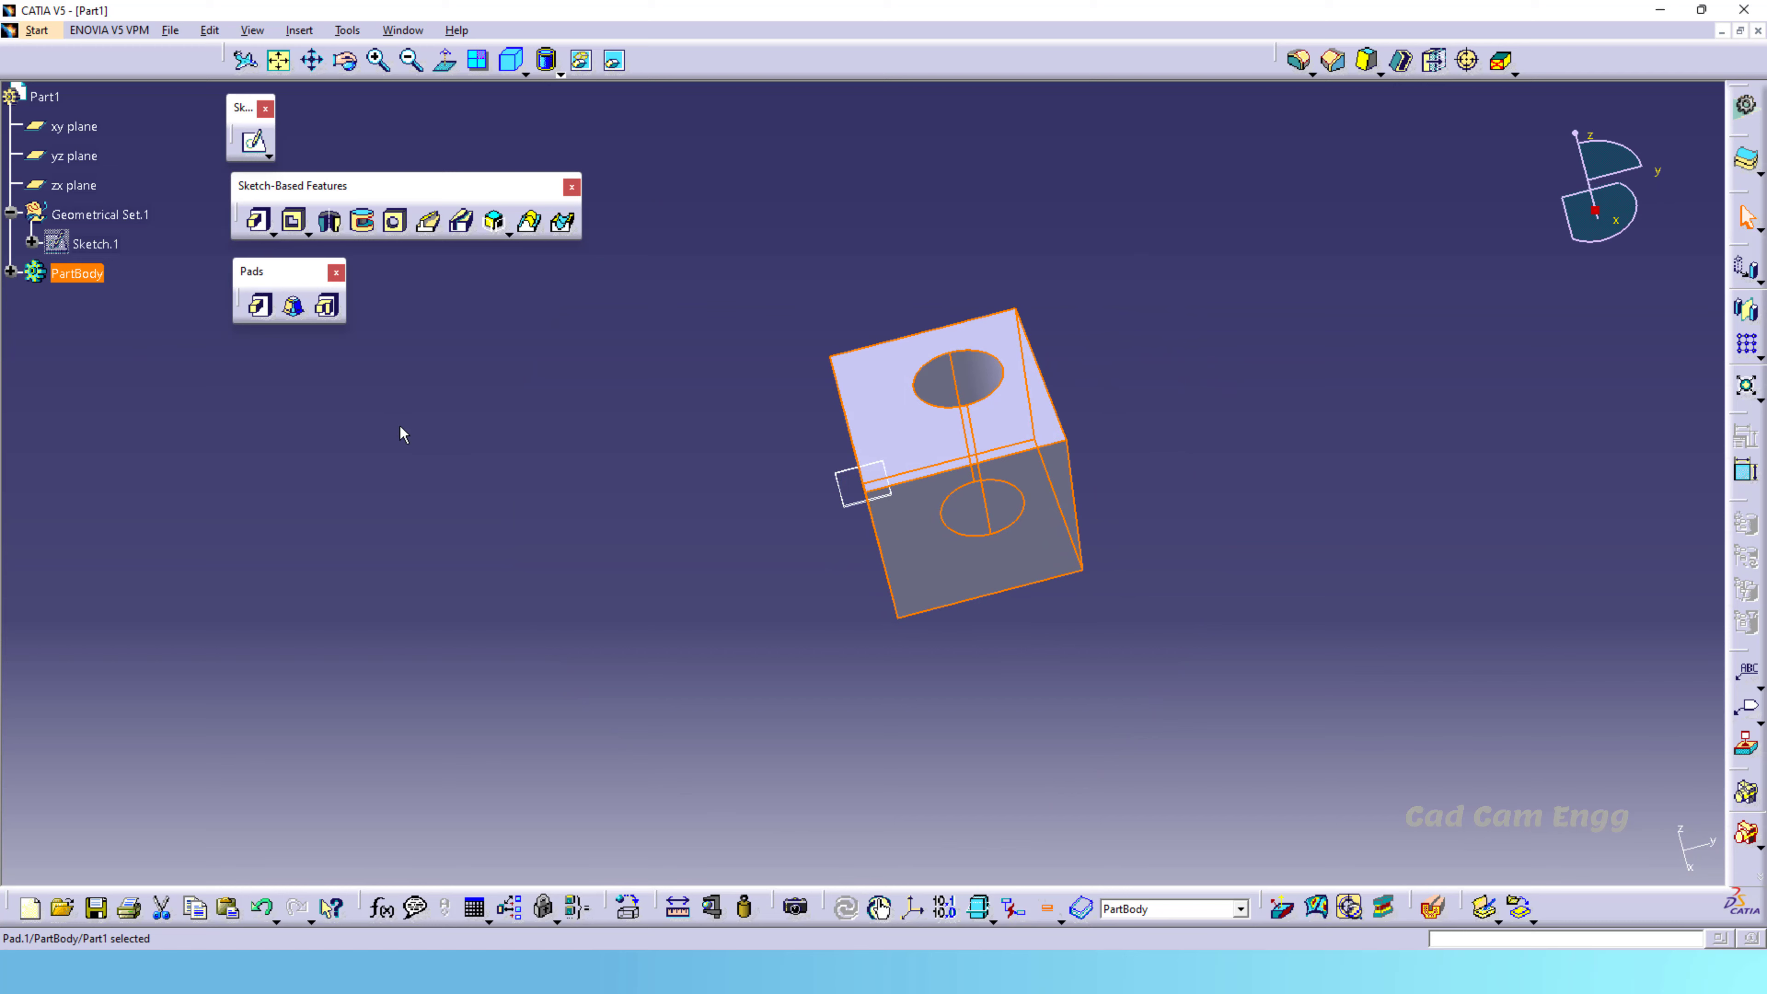
pyautogui.hotkey('ctrl', 'z')
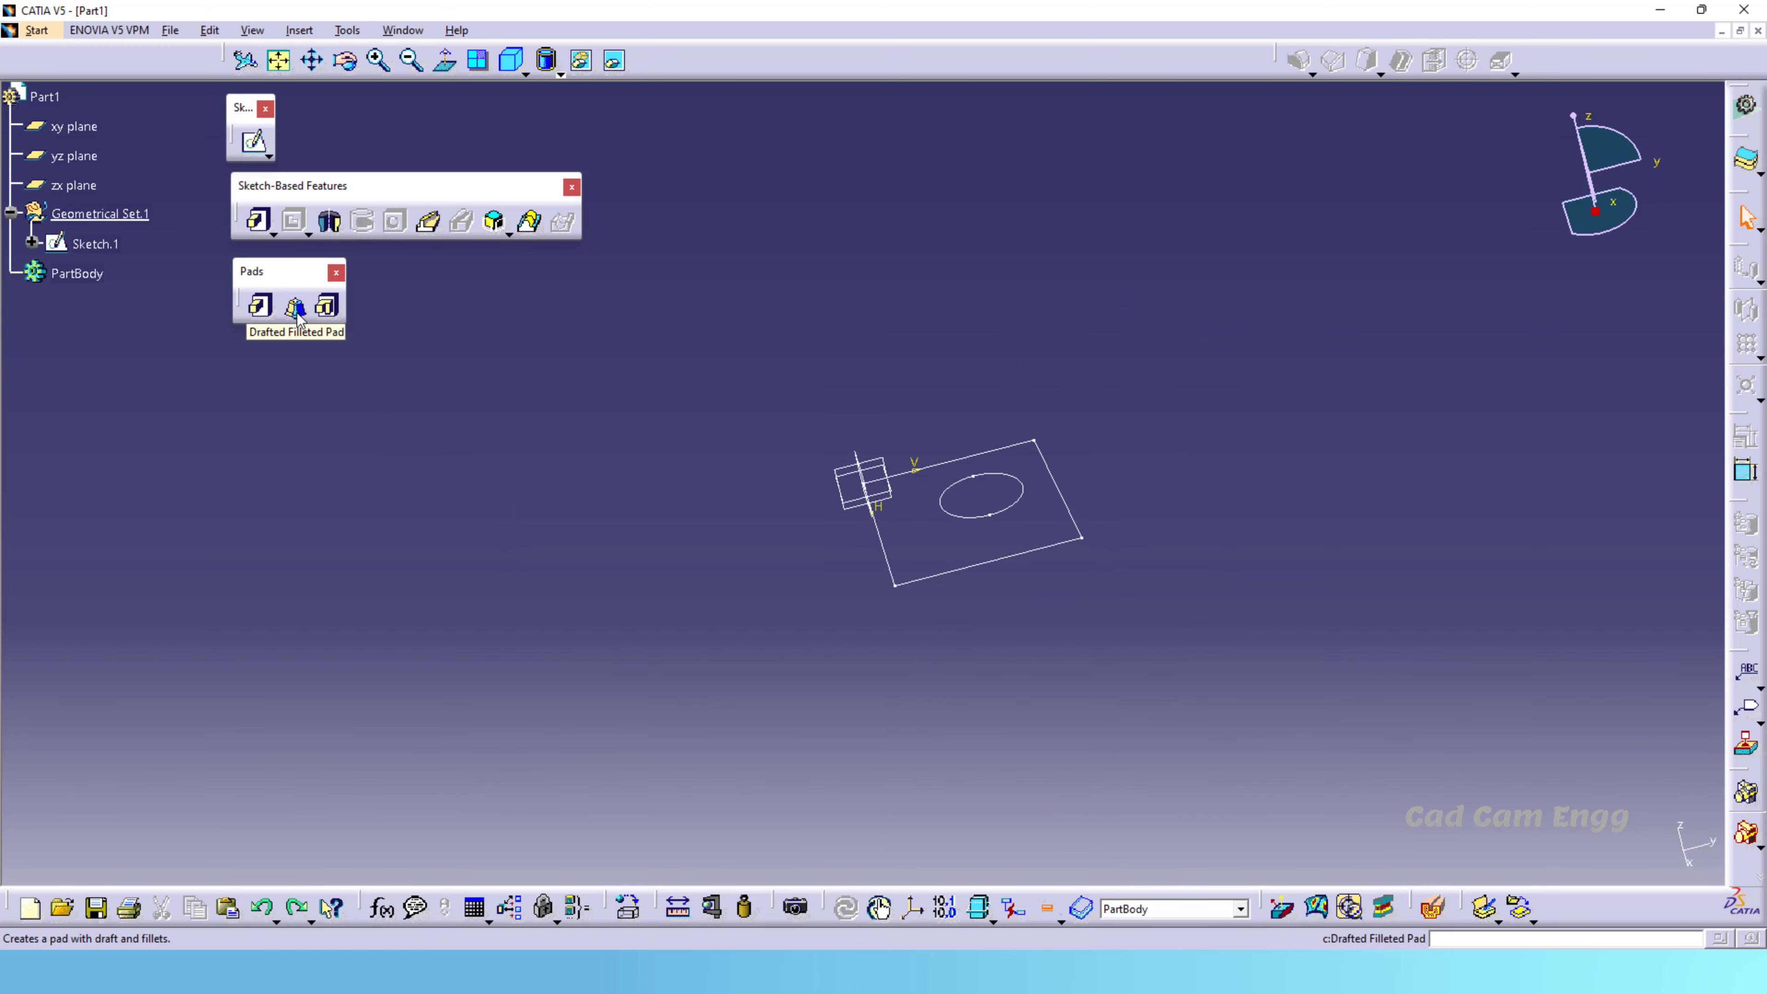
# - Create a drafted filleted pad from Sketch.1 with 60 mm length, the xy plane as second limit and a 5 deg draft angle
pyautogui.click(296, 307)
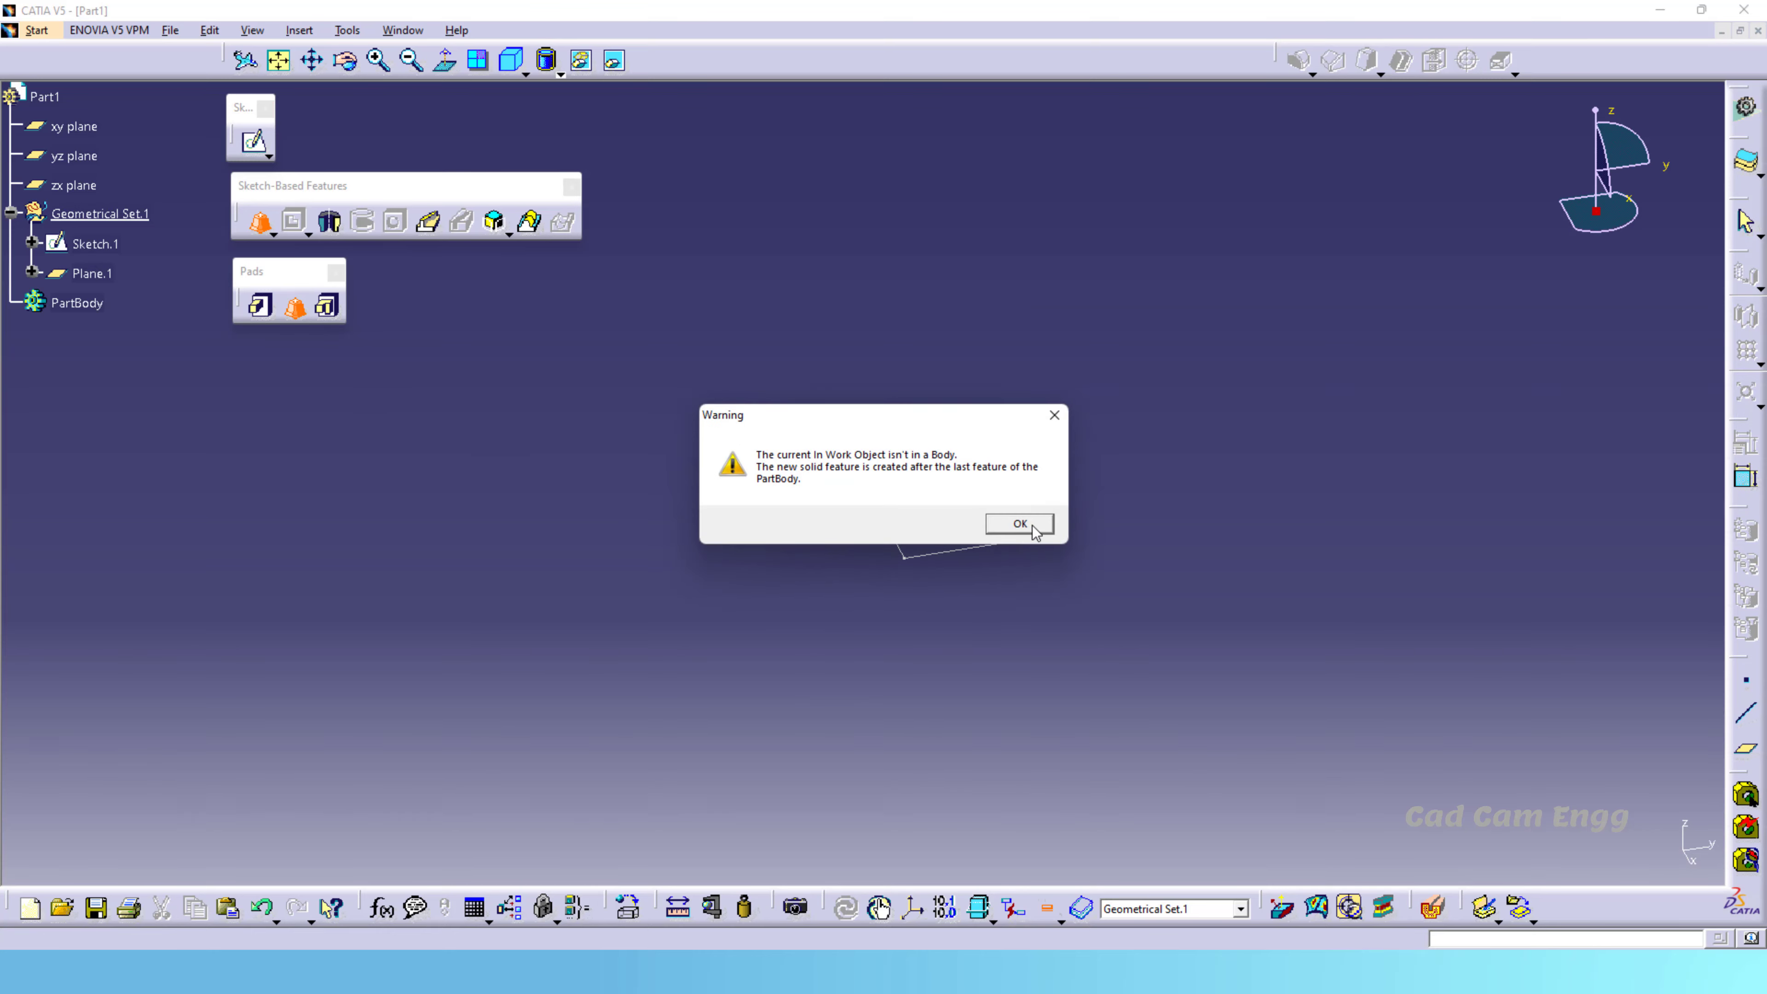
pyautogui.click(1020, 523)
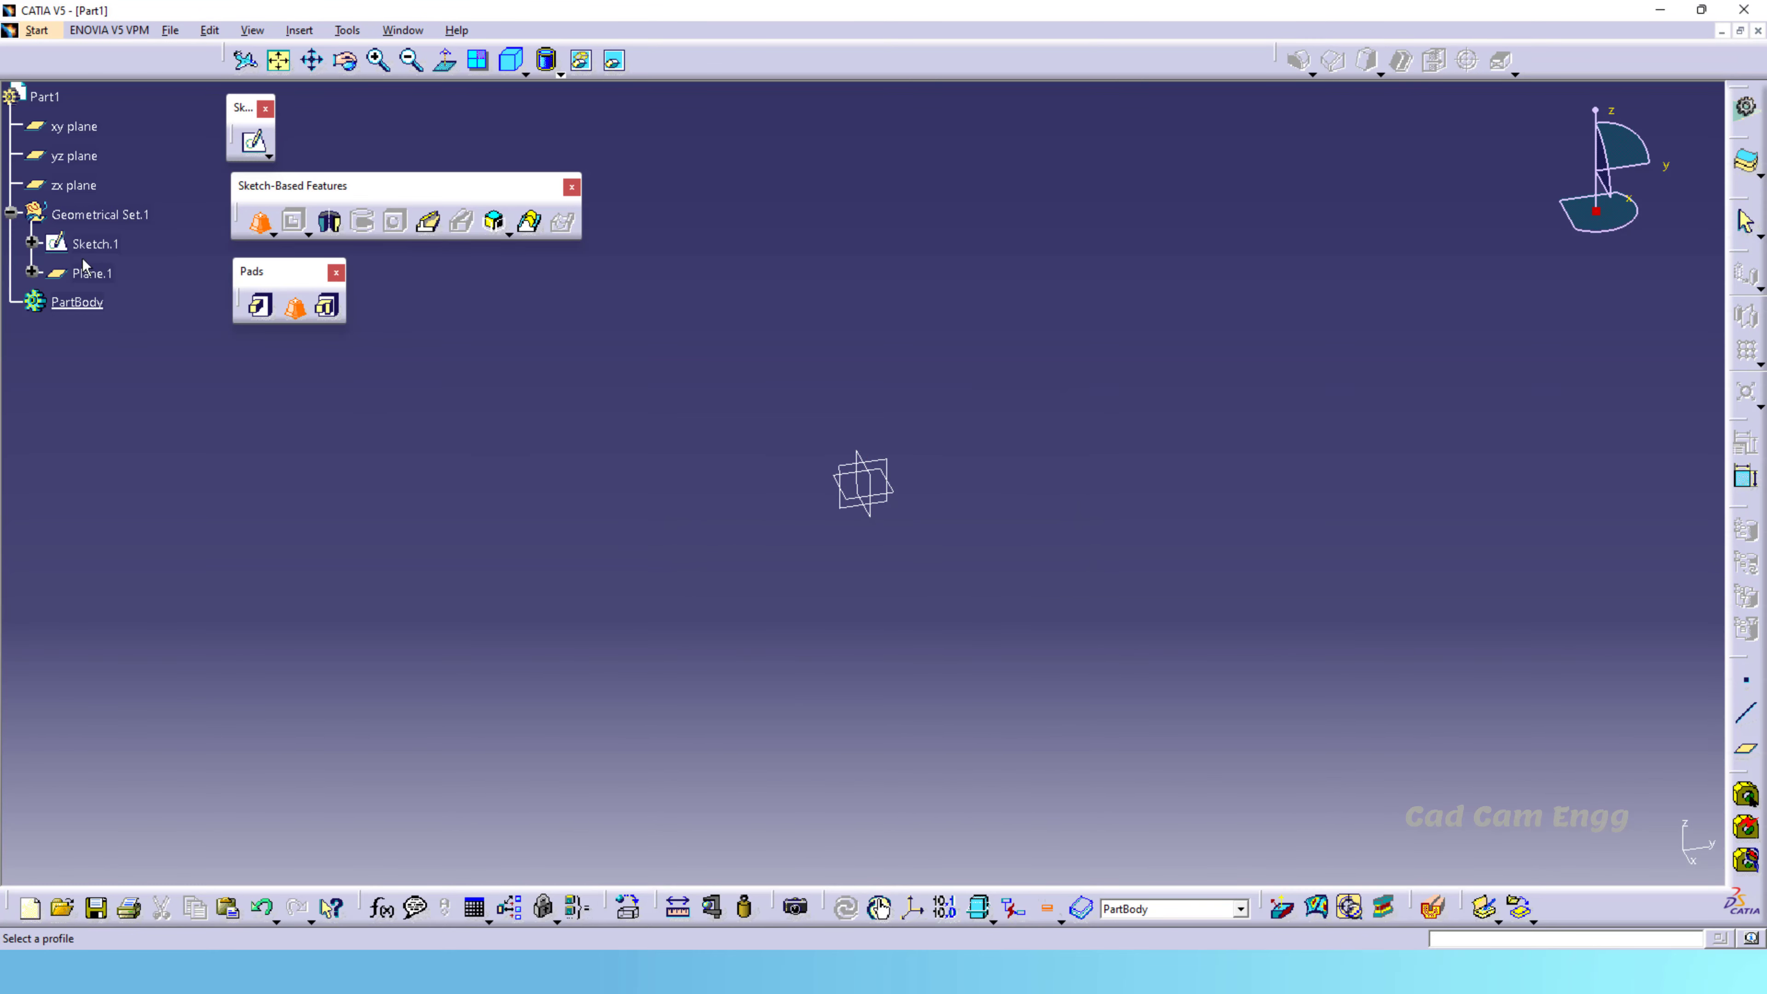
pyautogui.click(92, 244)
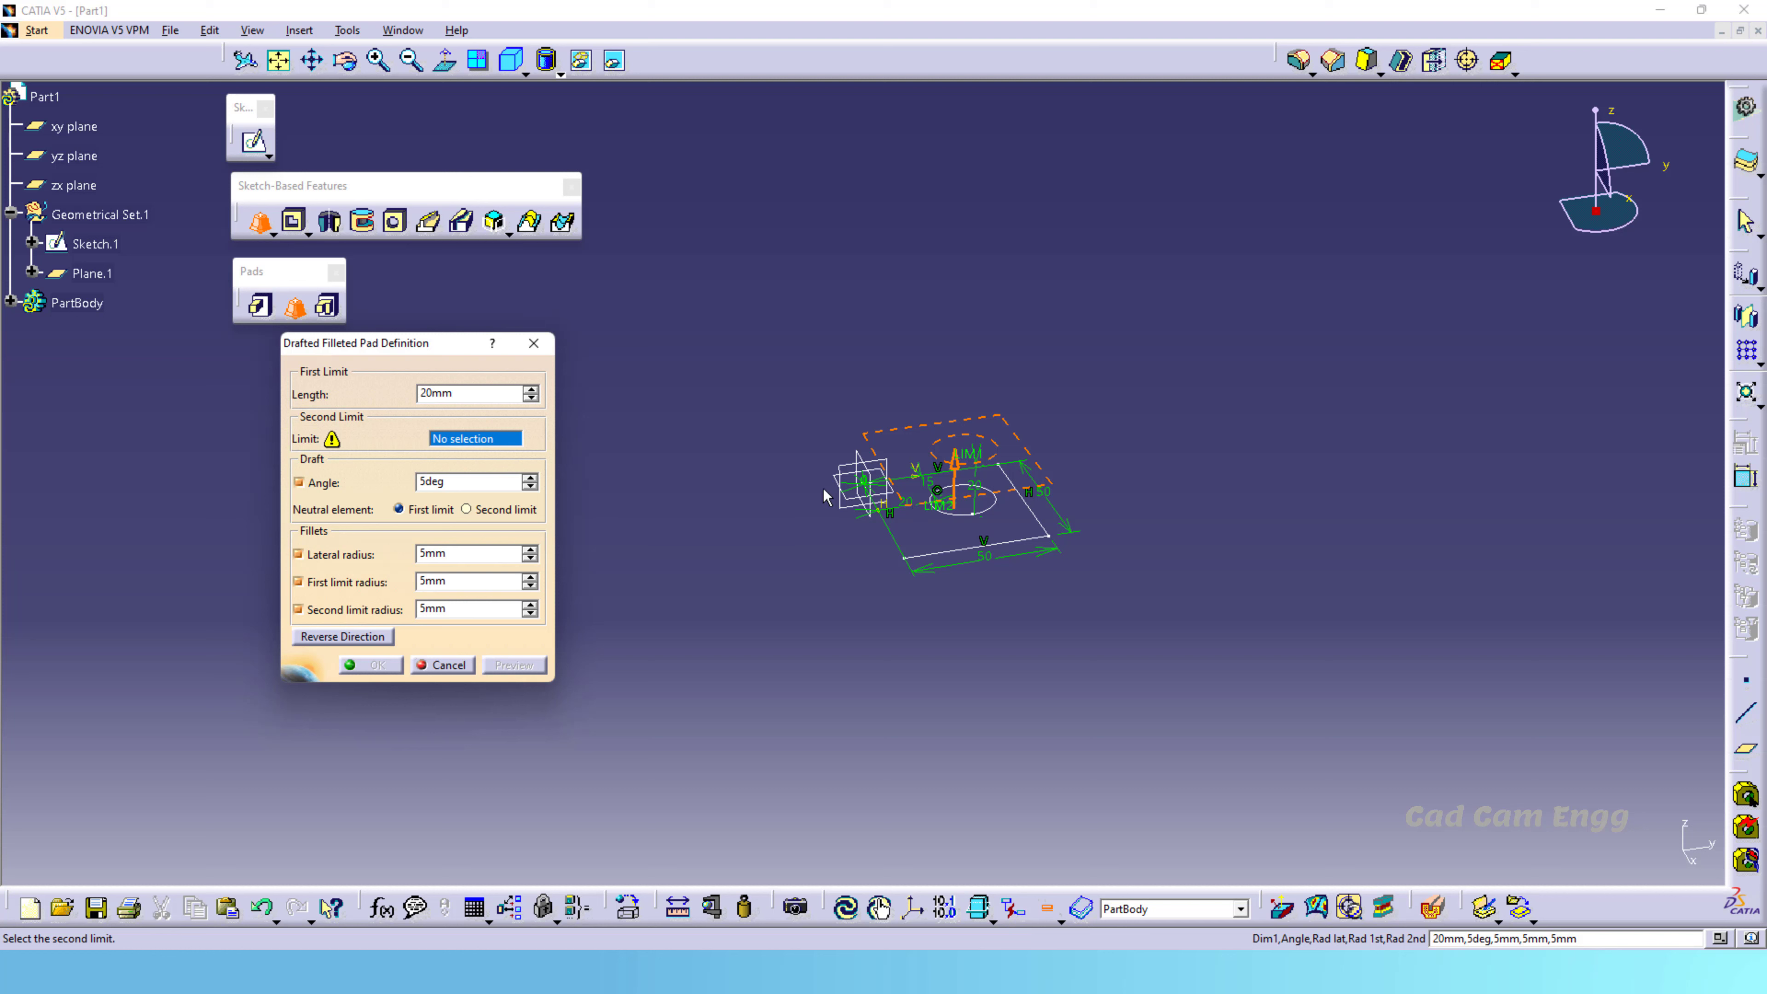
pyautogui.click(844, 484)
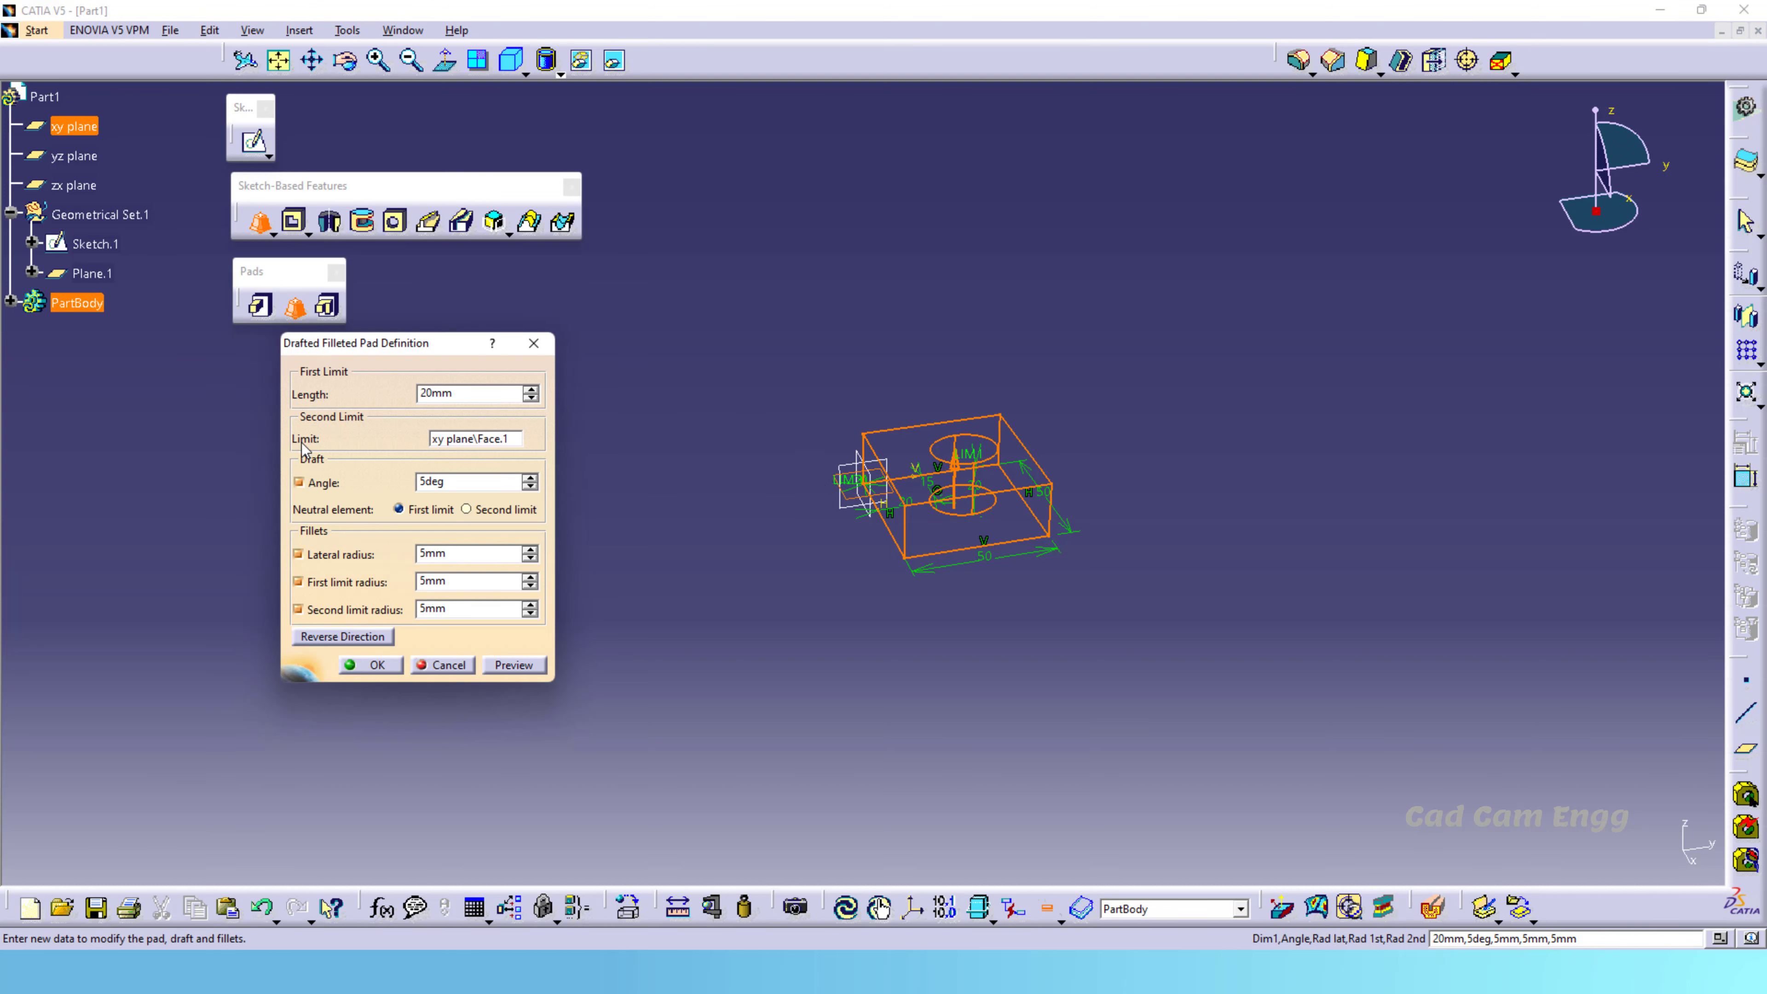
pyautogui.doubleClick(473, 487)
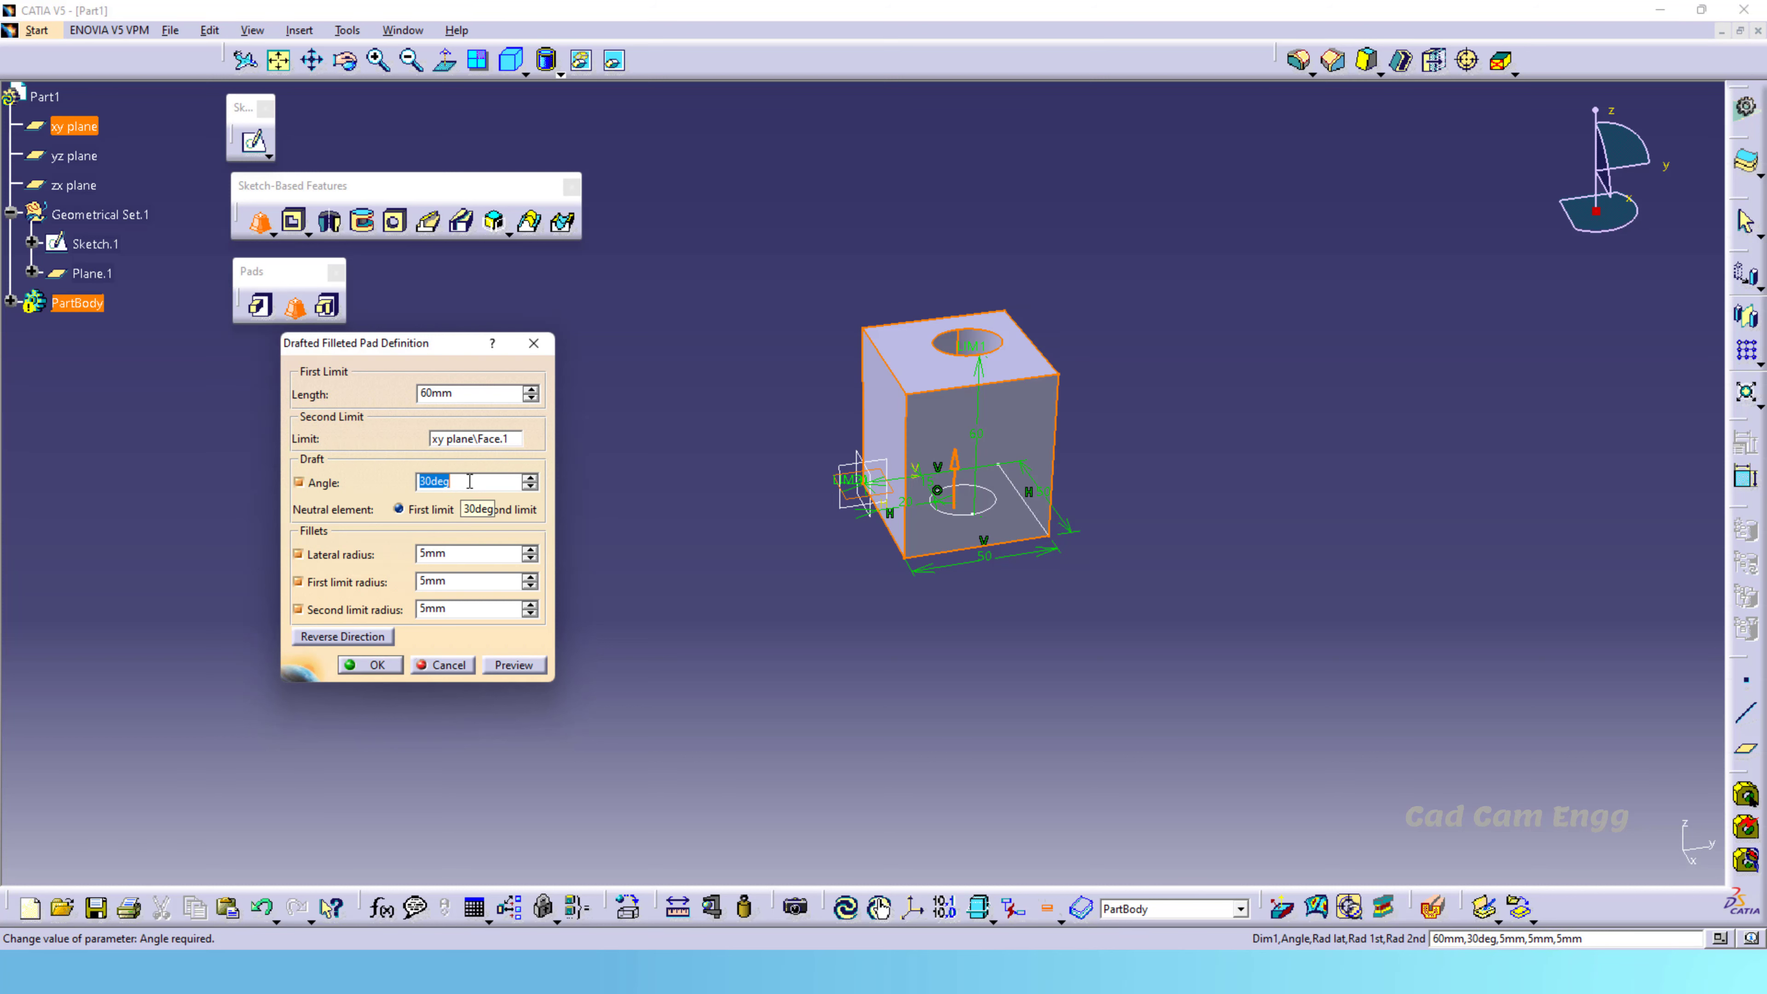
pyautogui.write('5')
pyautogui.press('Return')
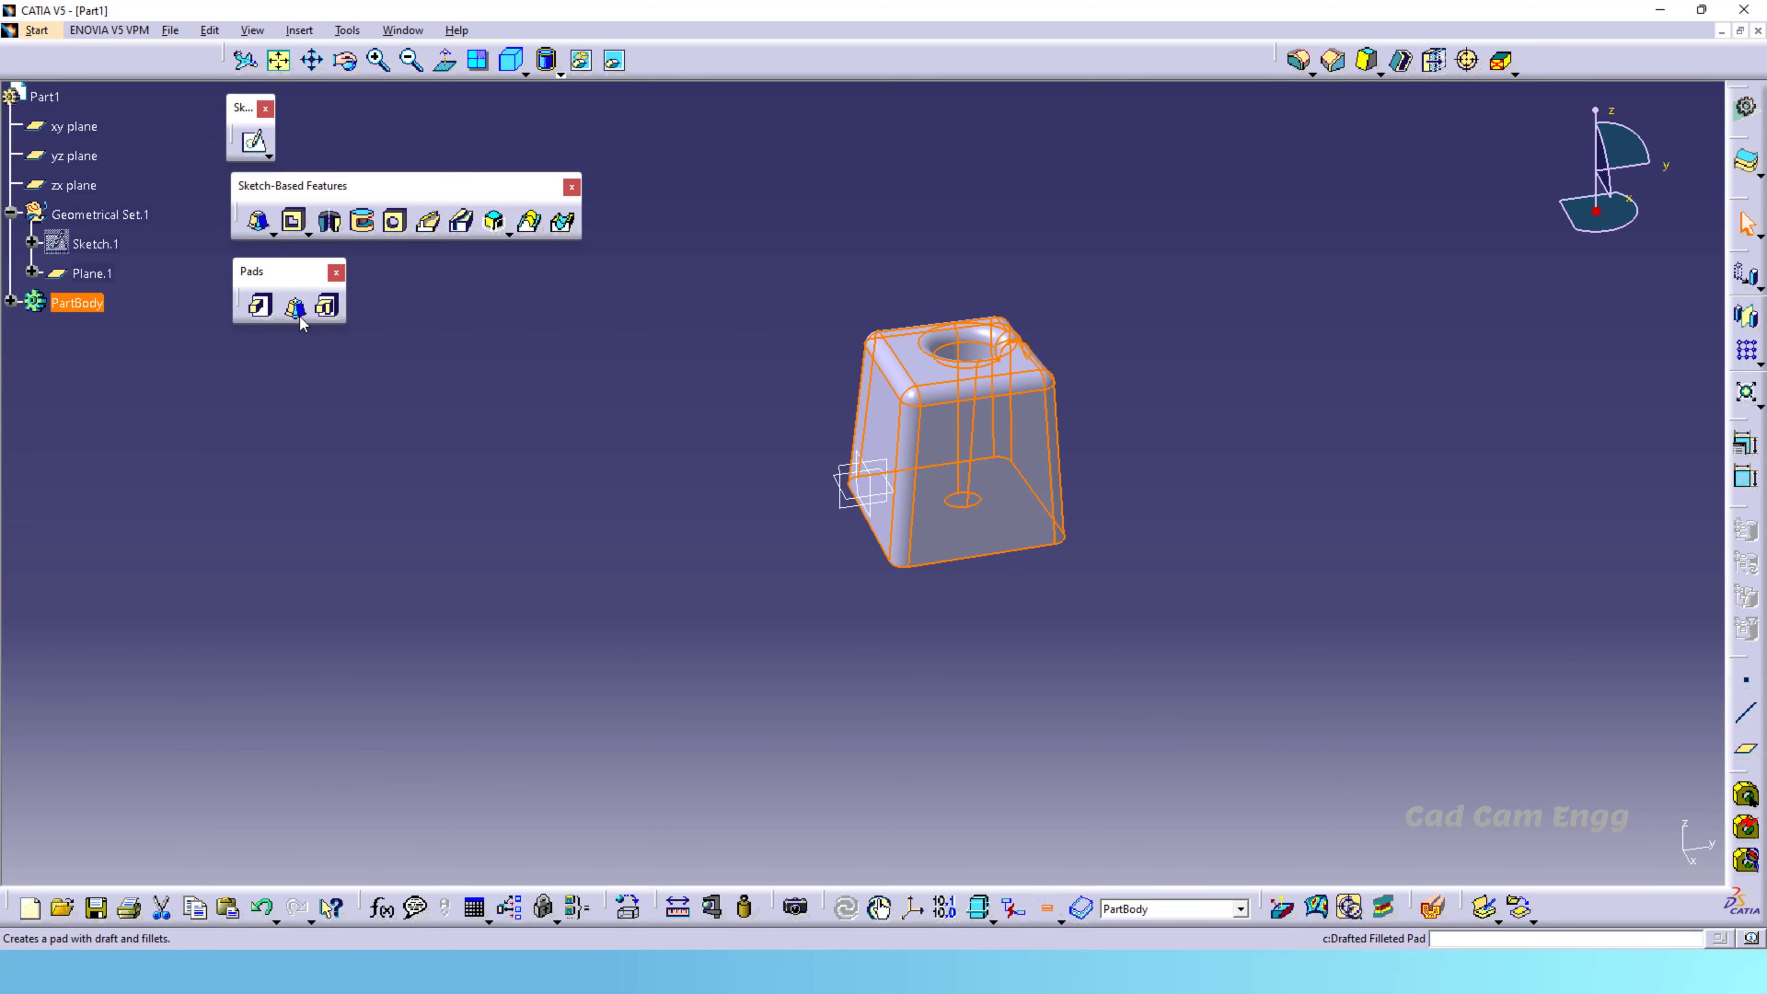
# - Inspect the drafted filleted pad's rounded edges and tapered opening, and undo the pad
pyautogui.click(895, 356)
pyautogui.moveTo(1168, 345); pyautogui.dragTo(1266, 446, button='middle')
pyautogui.scroll(3, 1266, 445)
pyautogui.click(1411, 353)
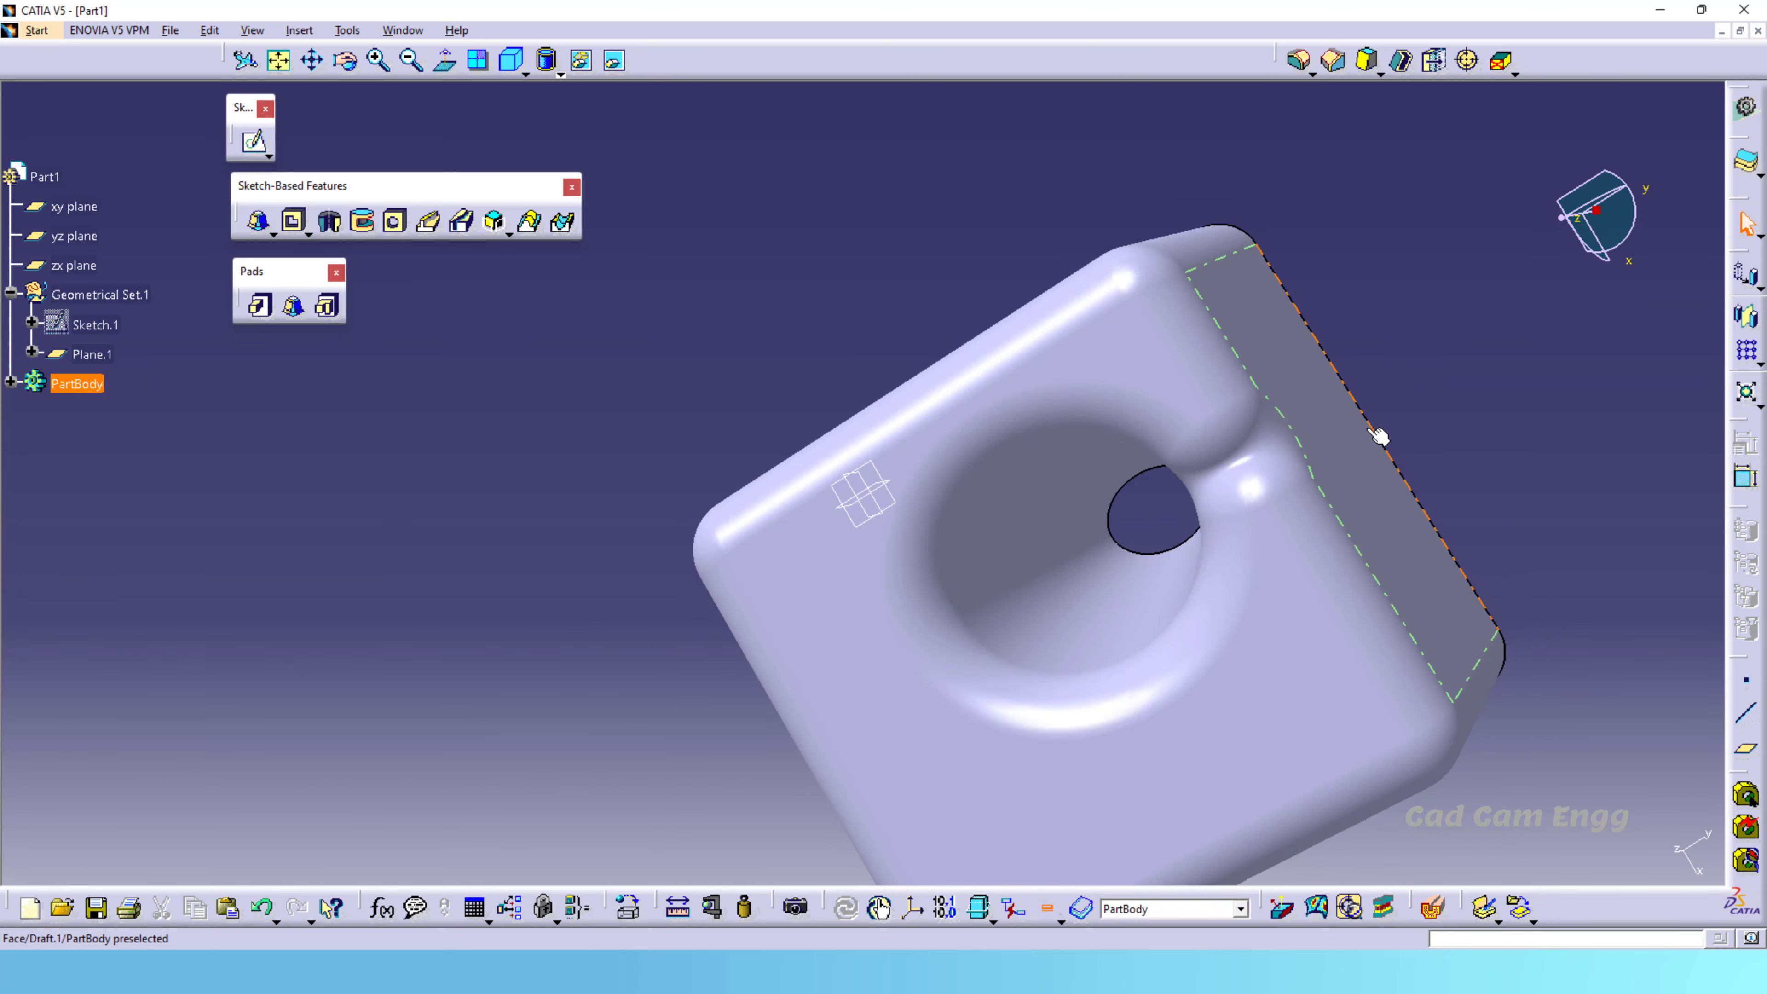
pyautogui.moveTo(1430, 424); pyautogui.dragTo(1274, 584, button='middle')
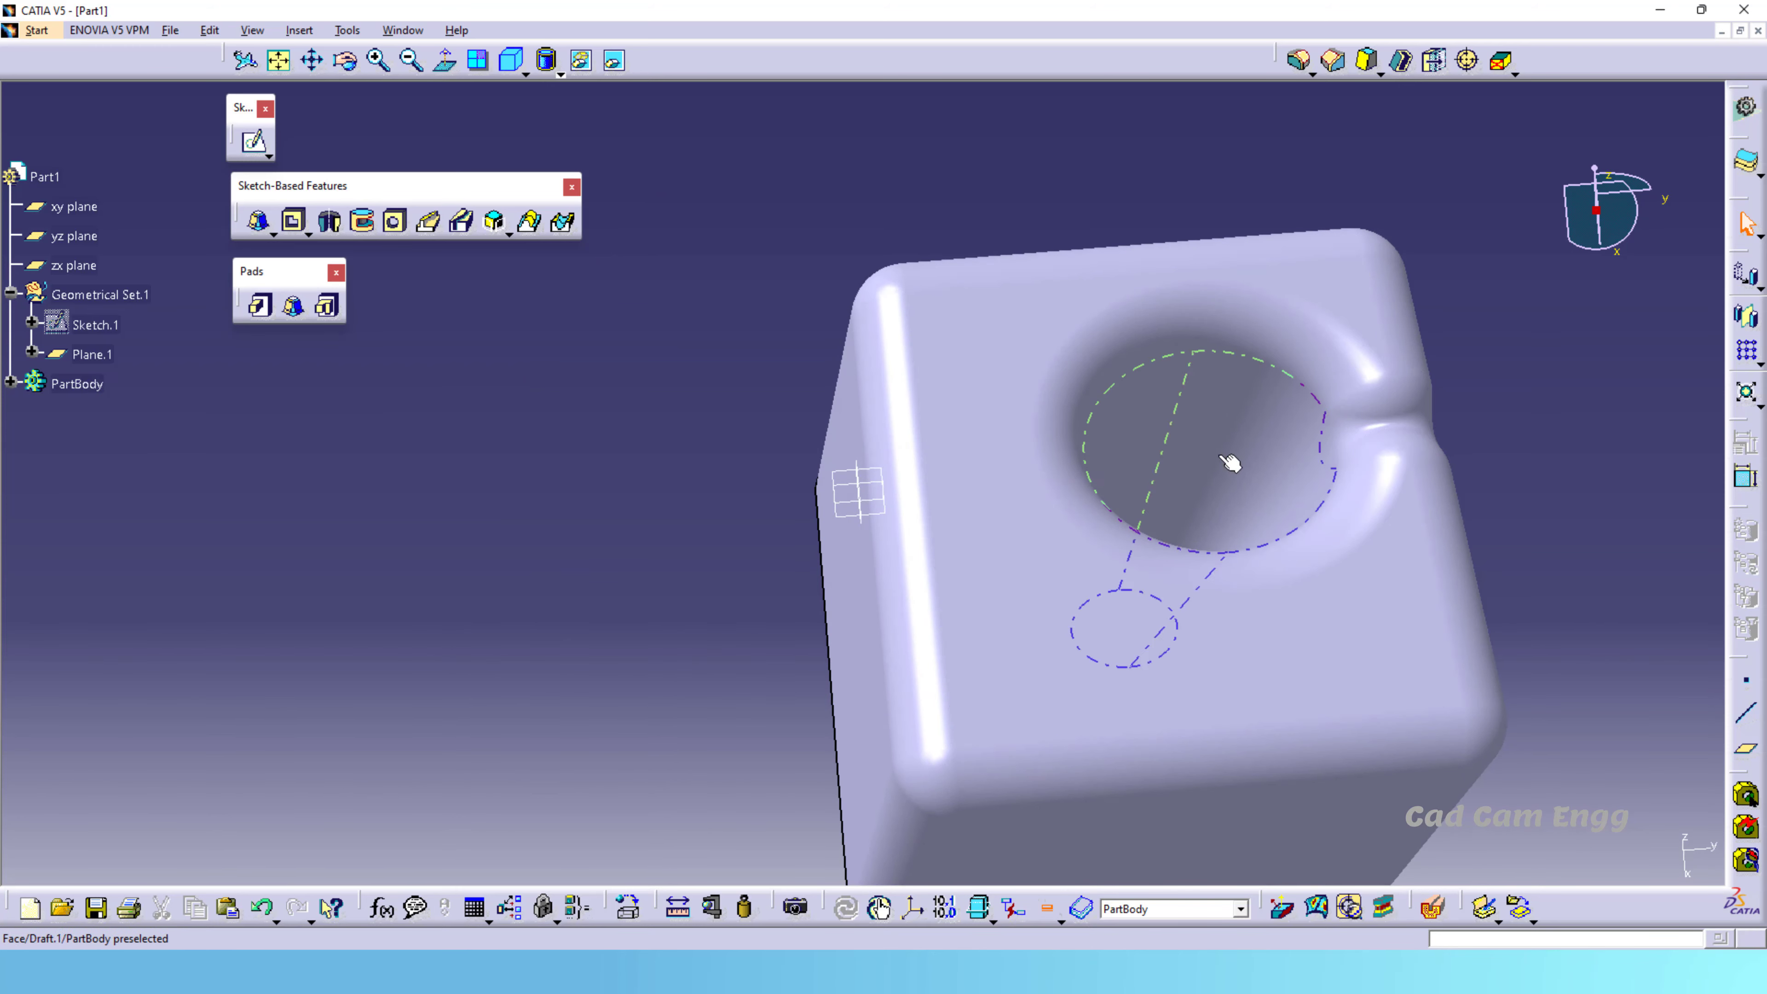
pyautogui.keyDown('ctrl'); pyautogui.moveTo(1231, 462); pyautogui.dragTo(966, 456, button='middle'); pyautogui.keyUp('ctrl')
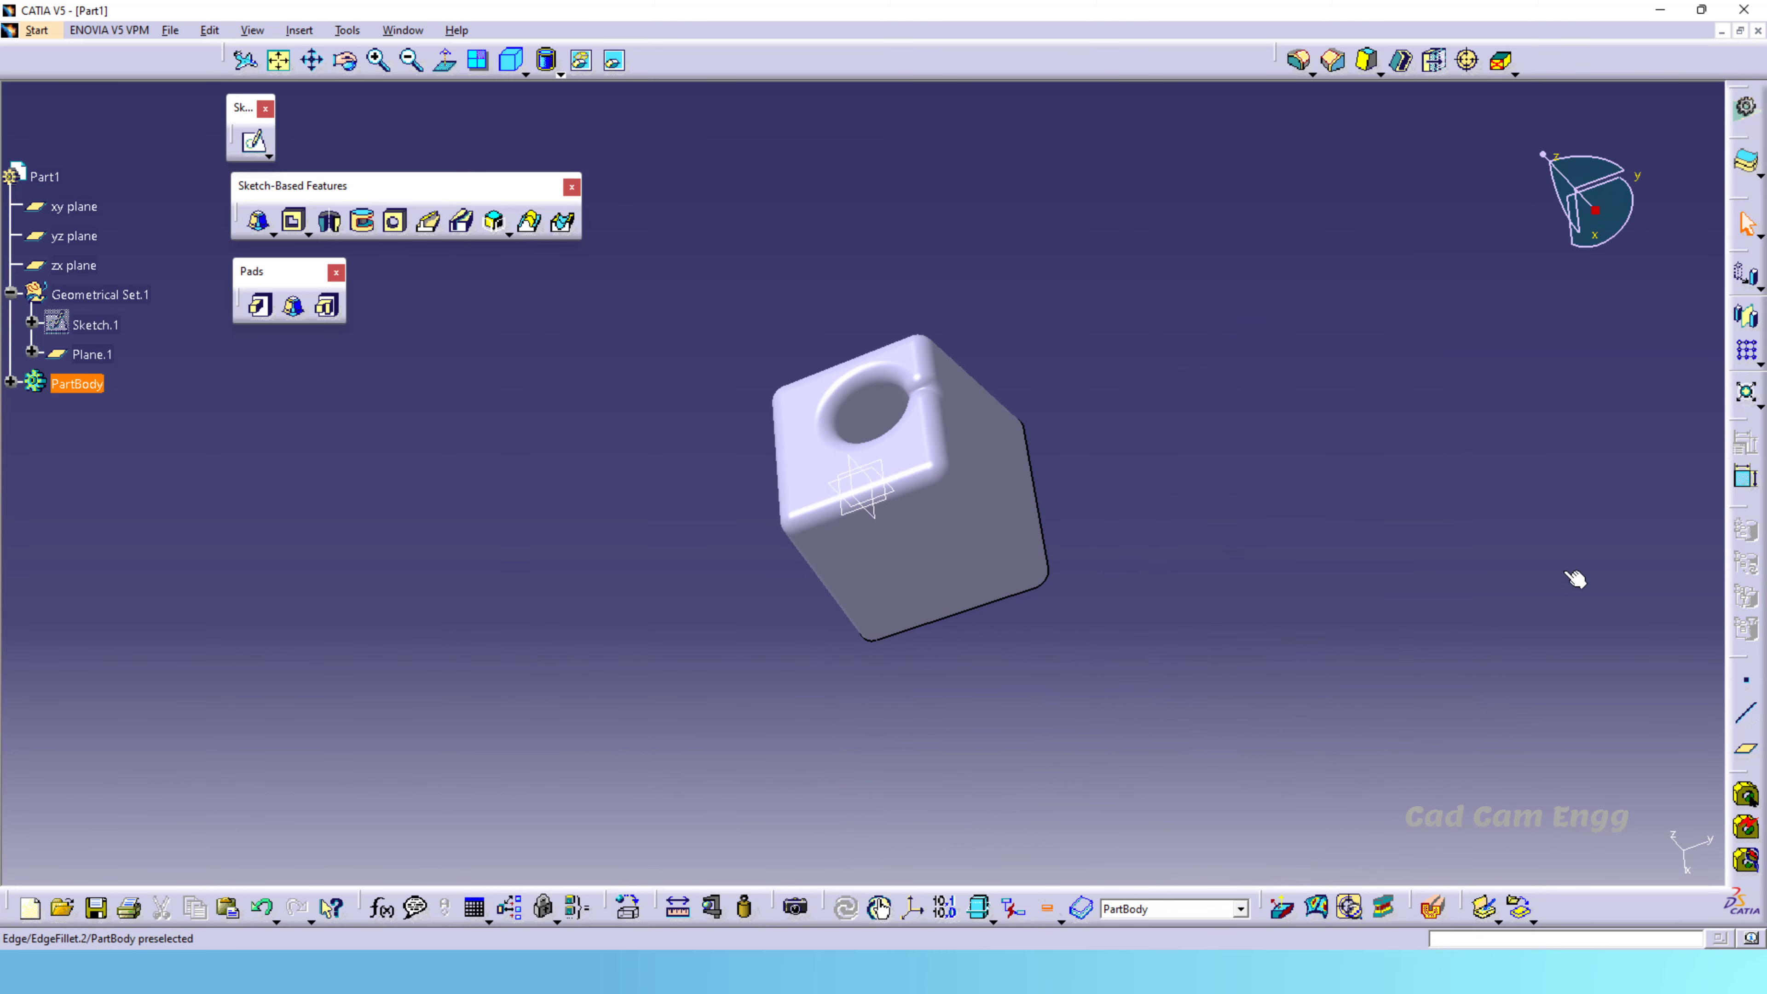
pyautogui.hotkey('ctrl', 'z')
pyautogui.hotkey('ctrl', 'z')
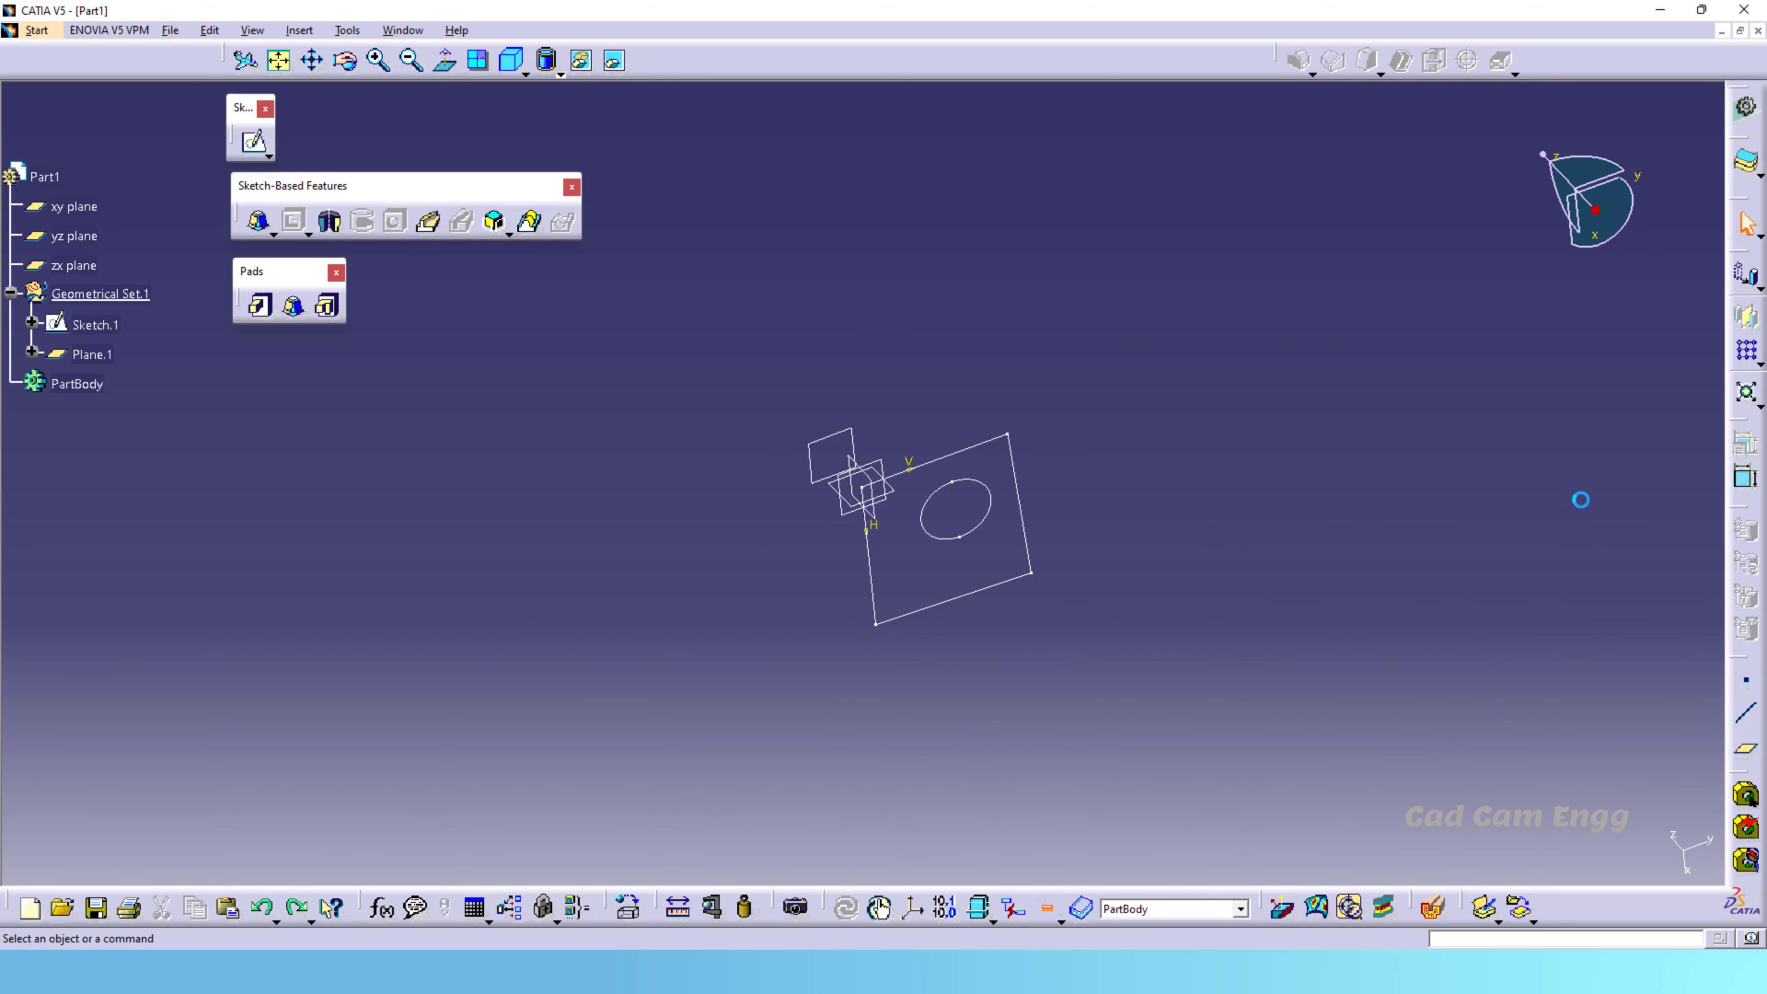
# - Start a multi-pad on Sketch.1 and set the length of the first extrusion domain, the square, to 50 mm
pyautogui.click(336, 312)
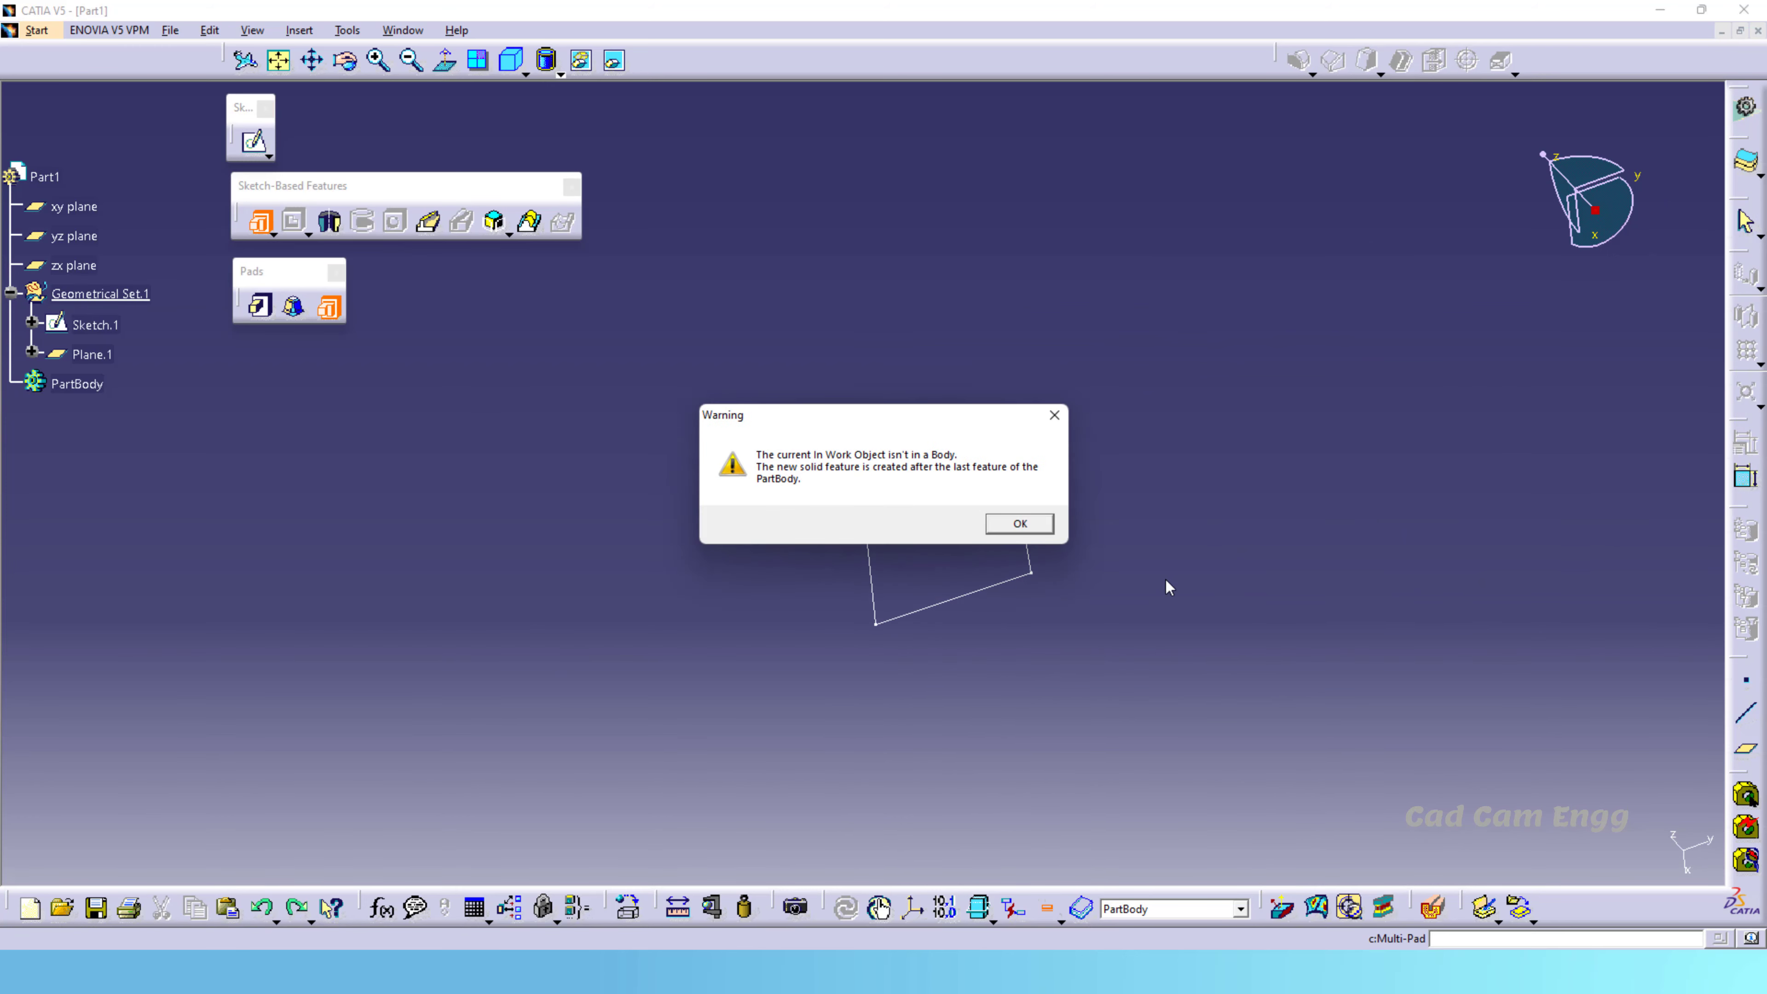
pyautogui.click(1018, 525)
pyautogui.click(110, 325)
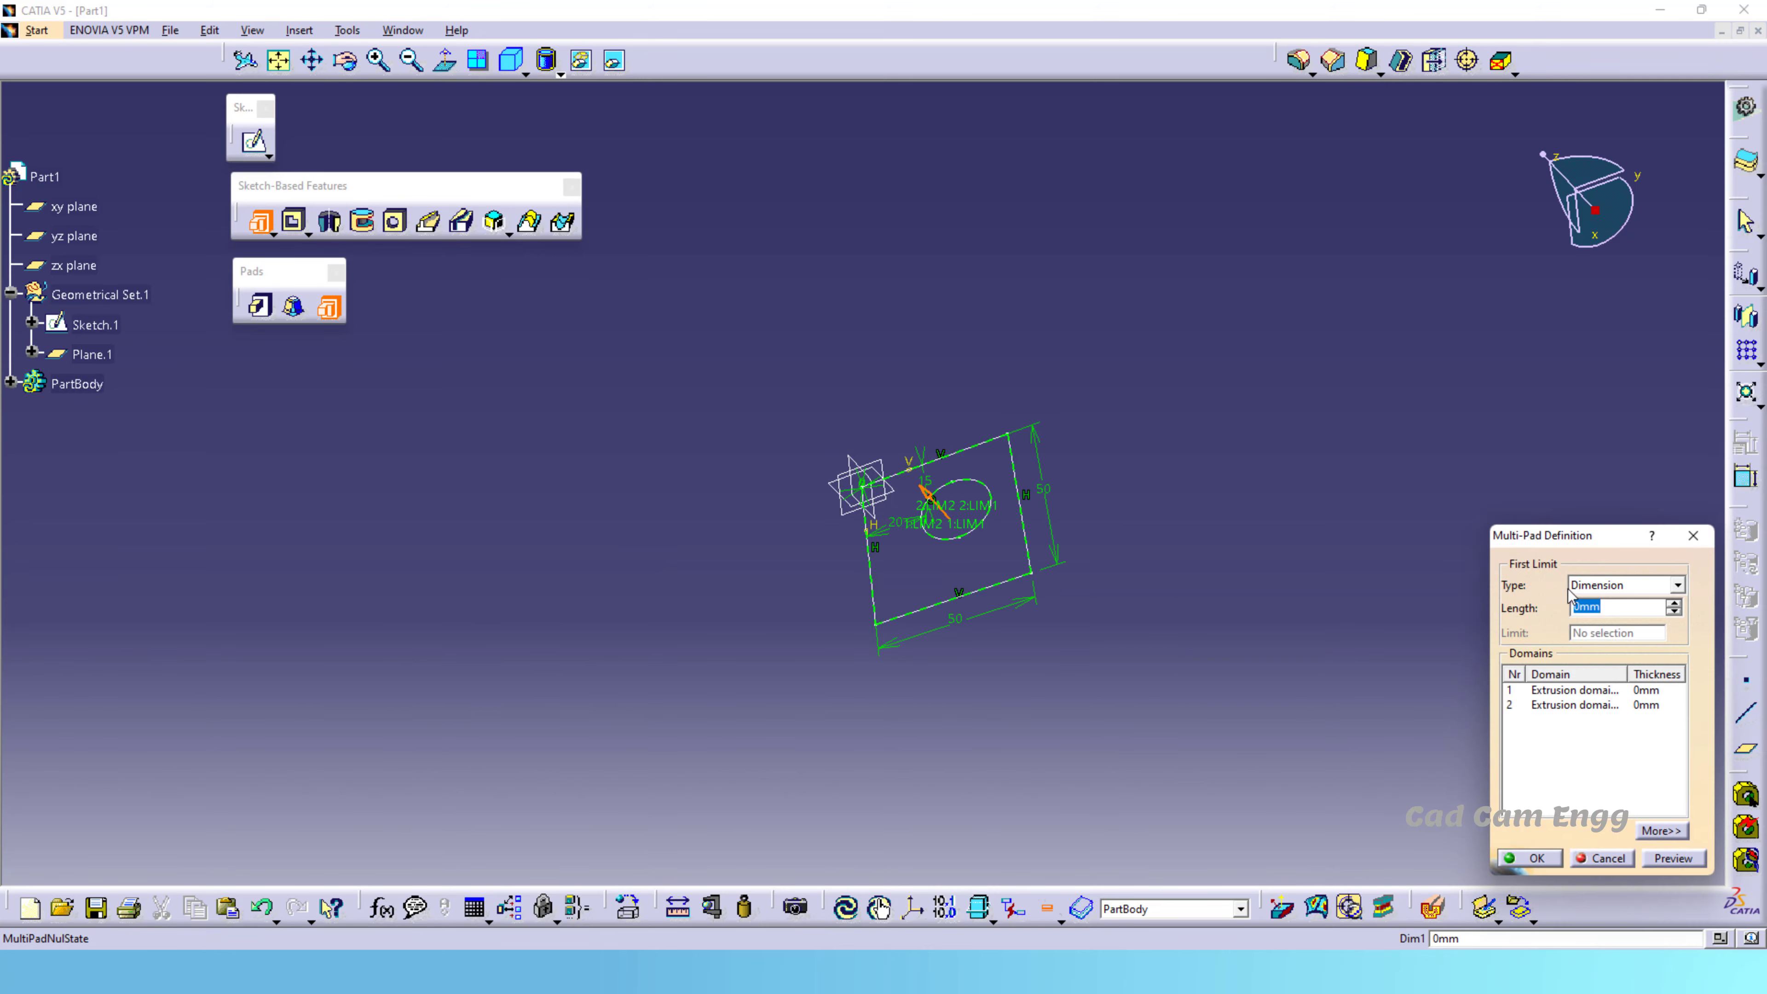
pyautogui.click(1577, 695)
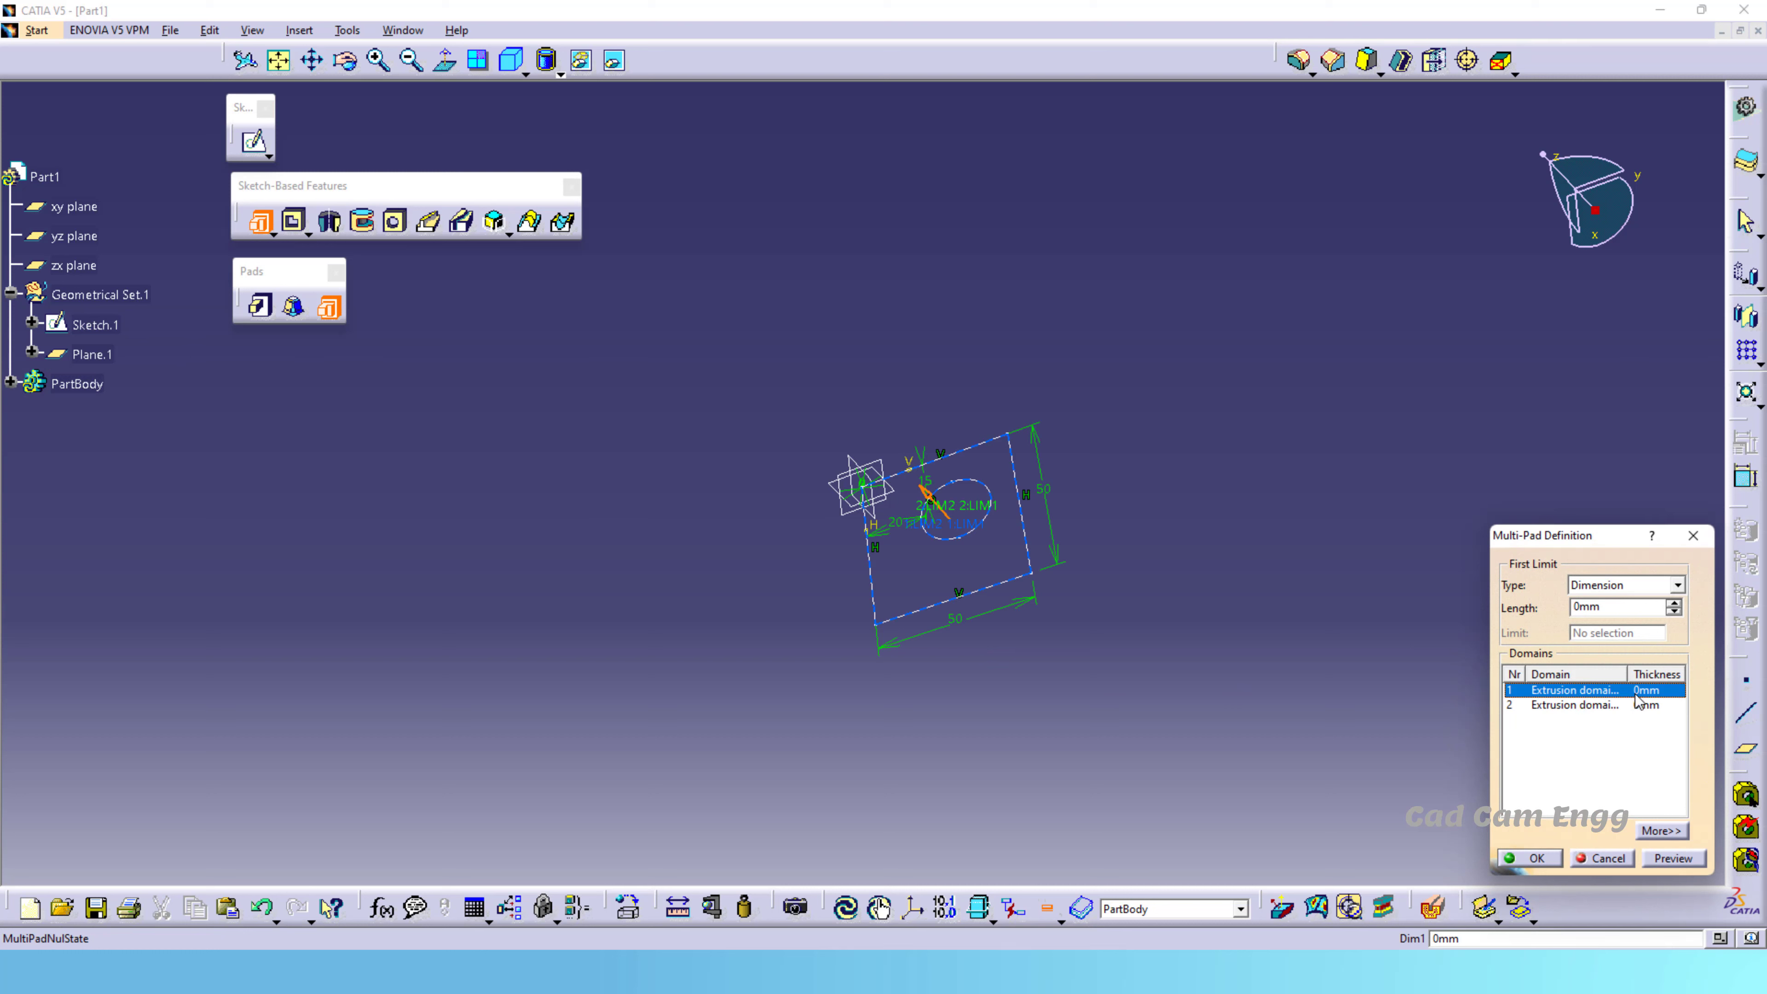
pyautogui.doubleClick(1630, 612)
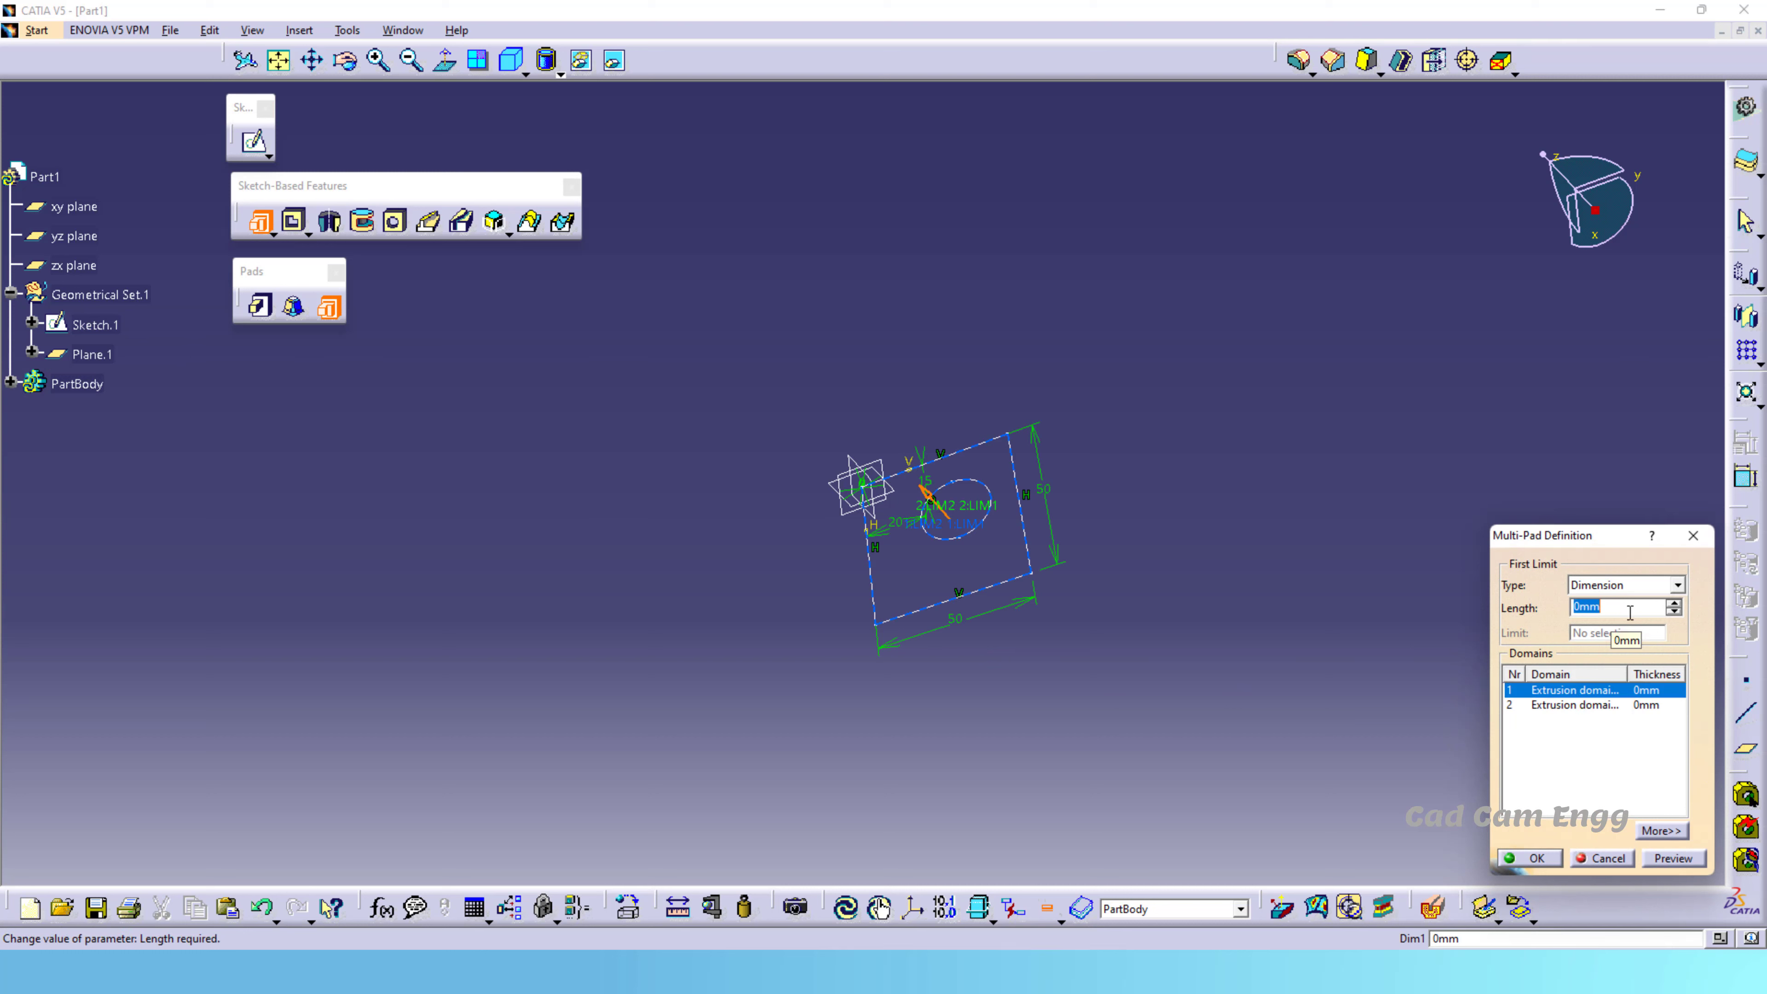
pyautogui.write('50')
# - Set the length of the second extrusion domain, the ellipse, to 40 mm and preview the multi-pad
pyautogui.click(1627, 704)
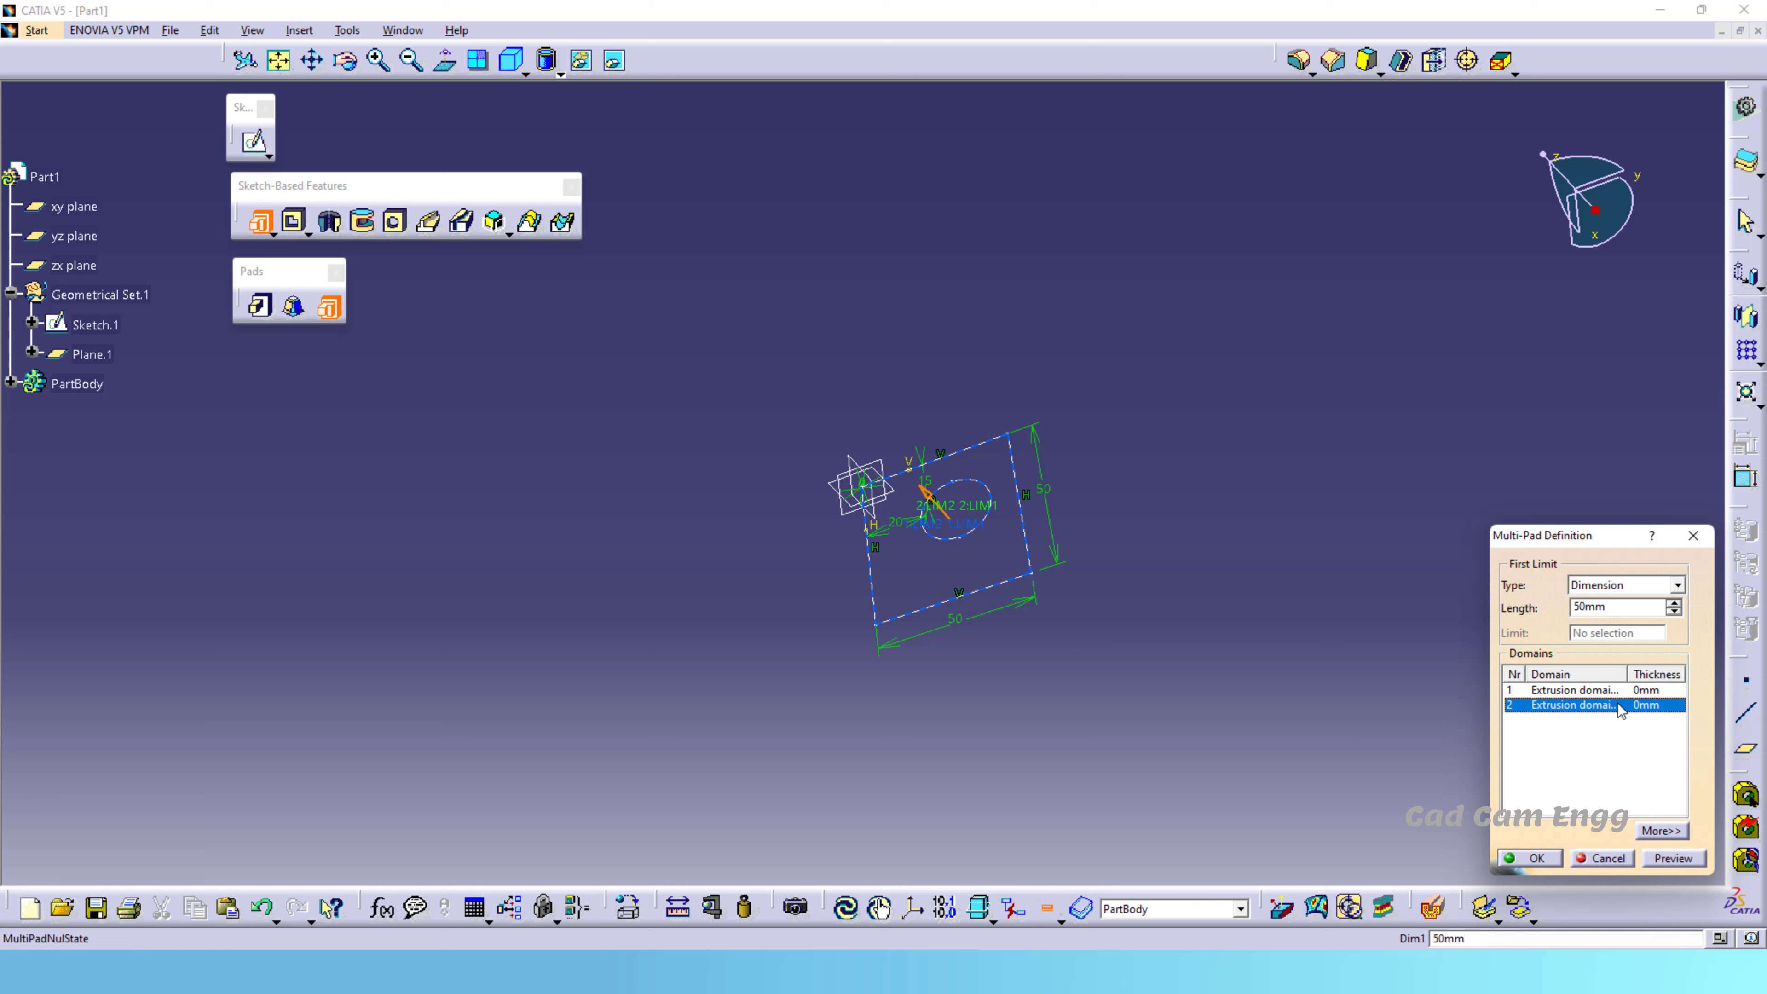
pyautogui.doubleClick(1628, 606)
pyautogui.write('40')
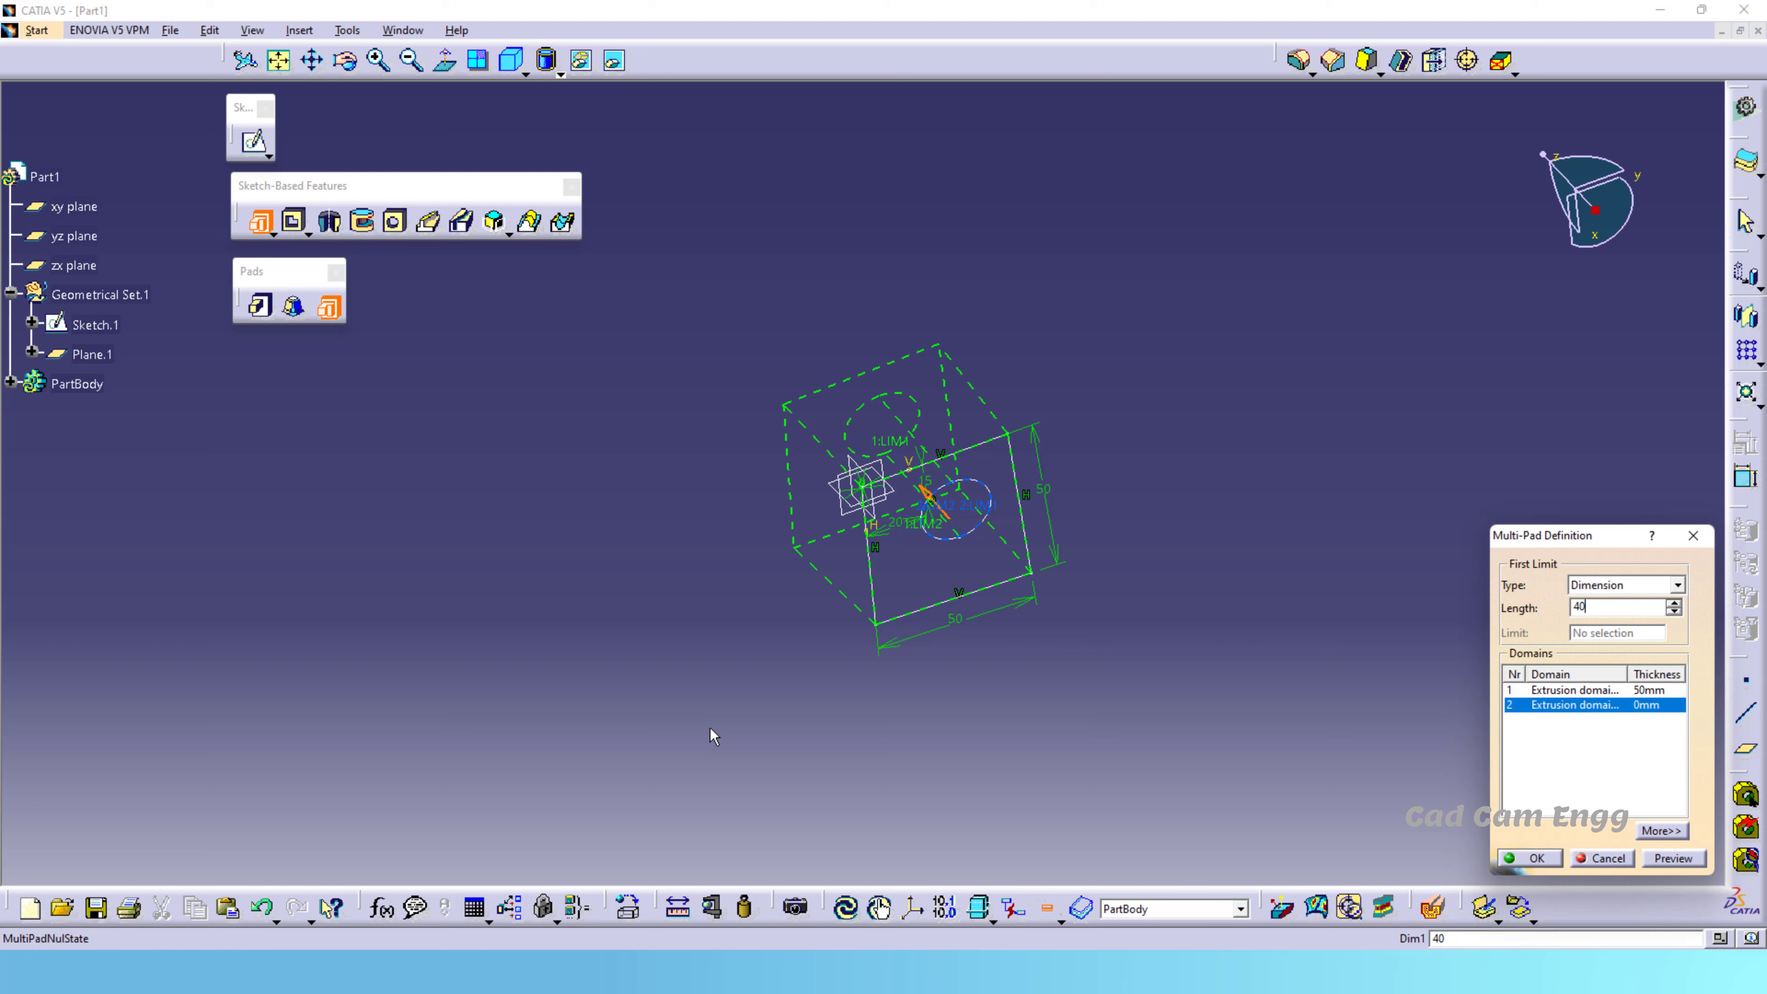
pyautogui.click(1690, 859)
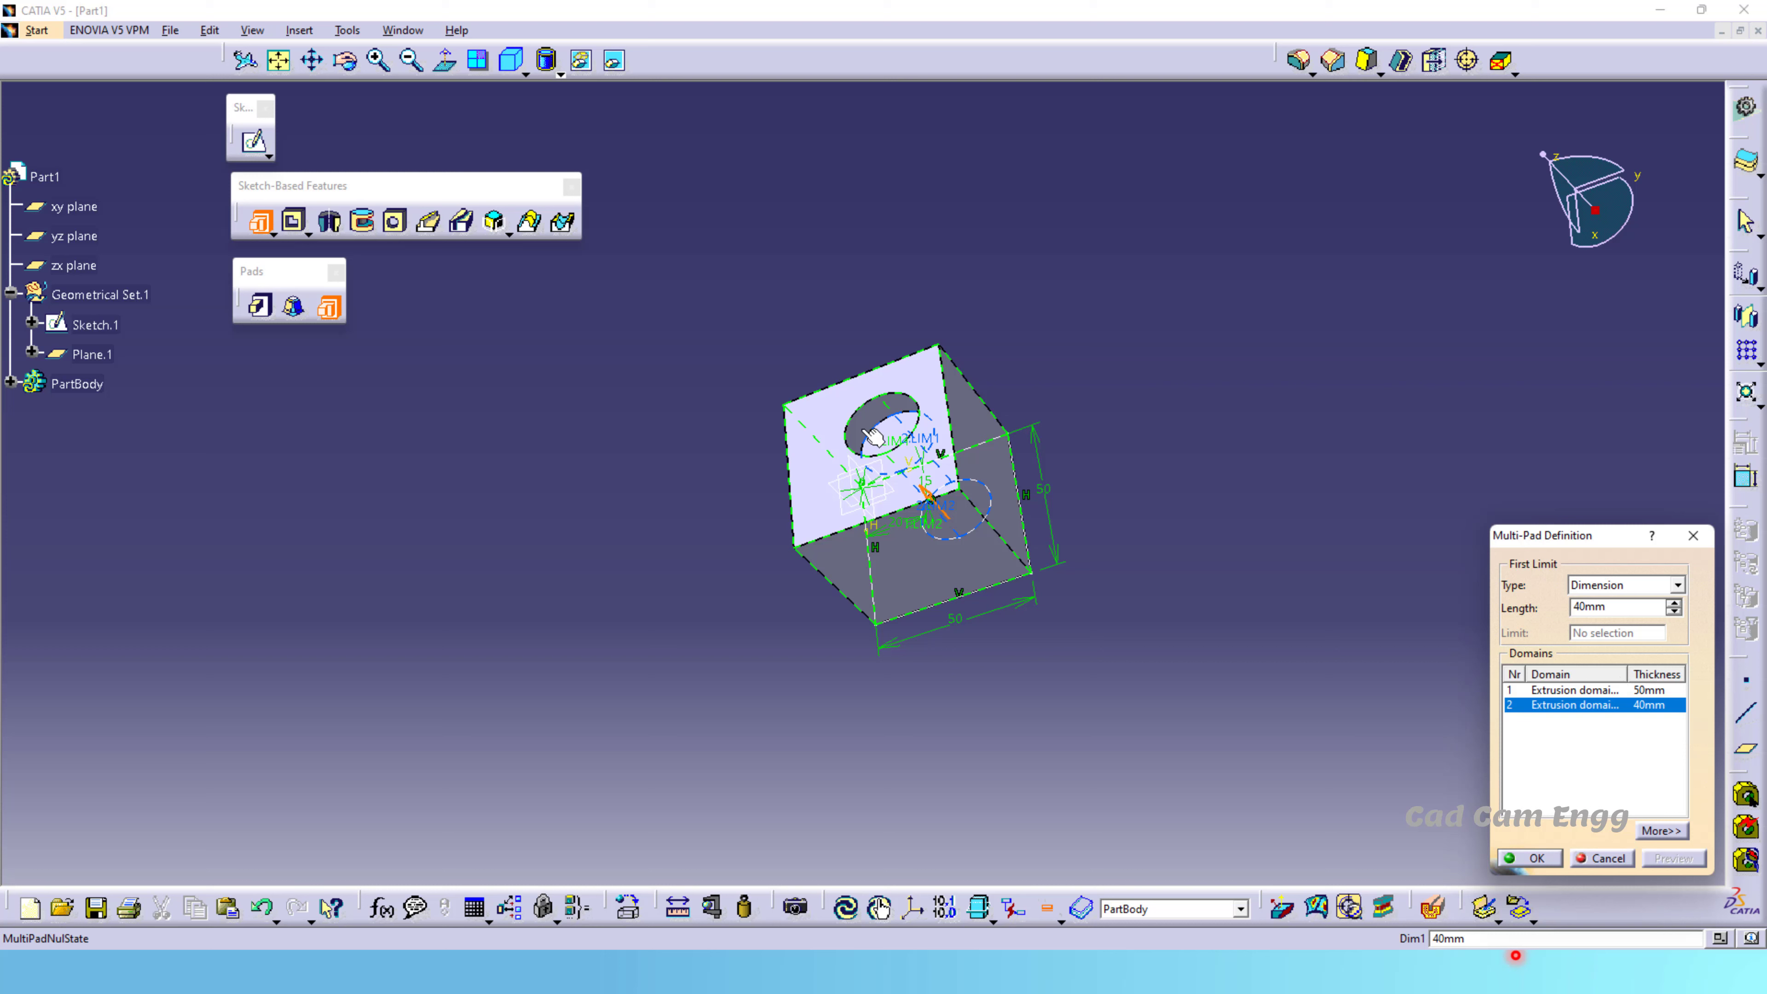
# - Set the ellipse domain's length to -40 mm, create the multi-pad and check the result from several sides
pyautogui.click(1576, 608)
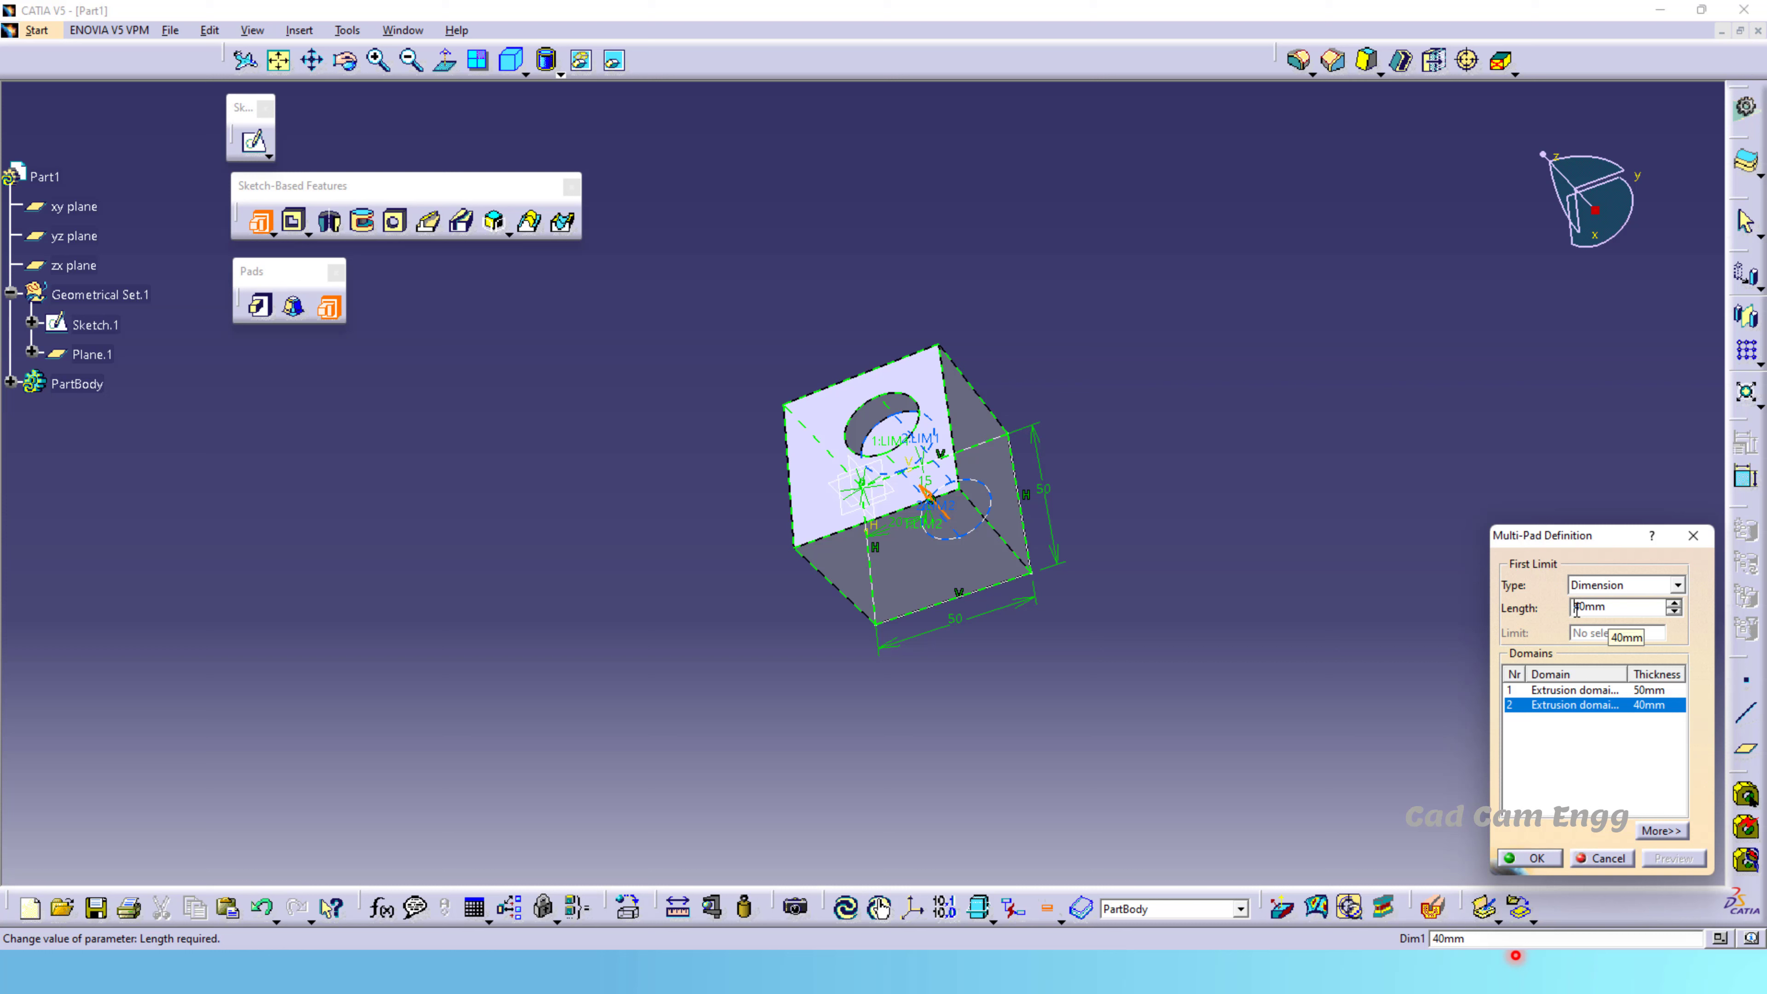
pyautogui.write('-')
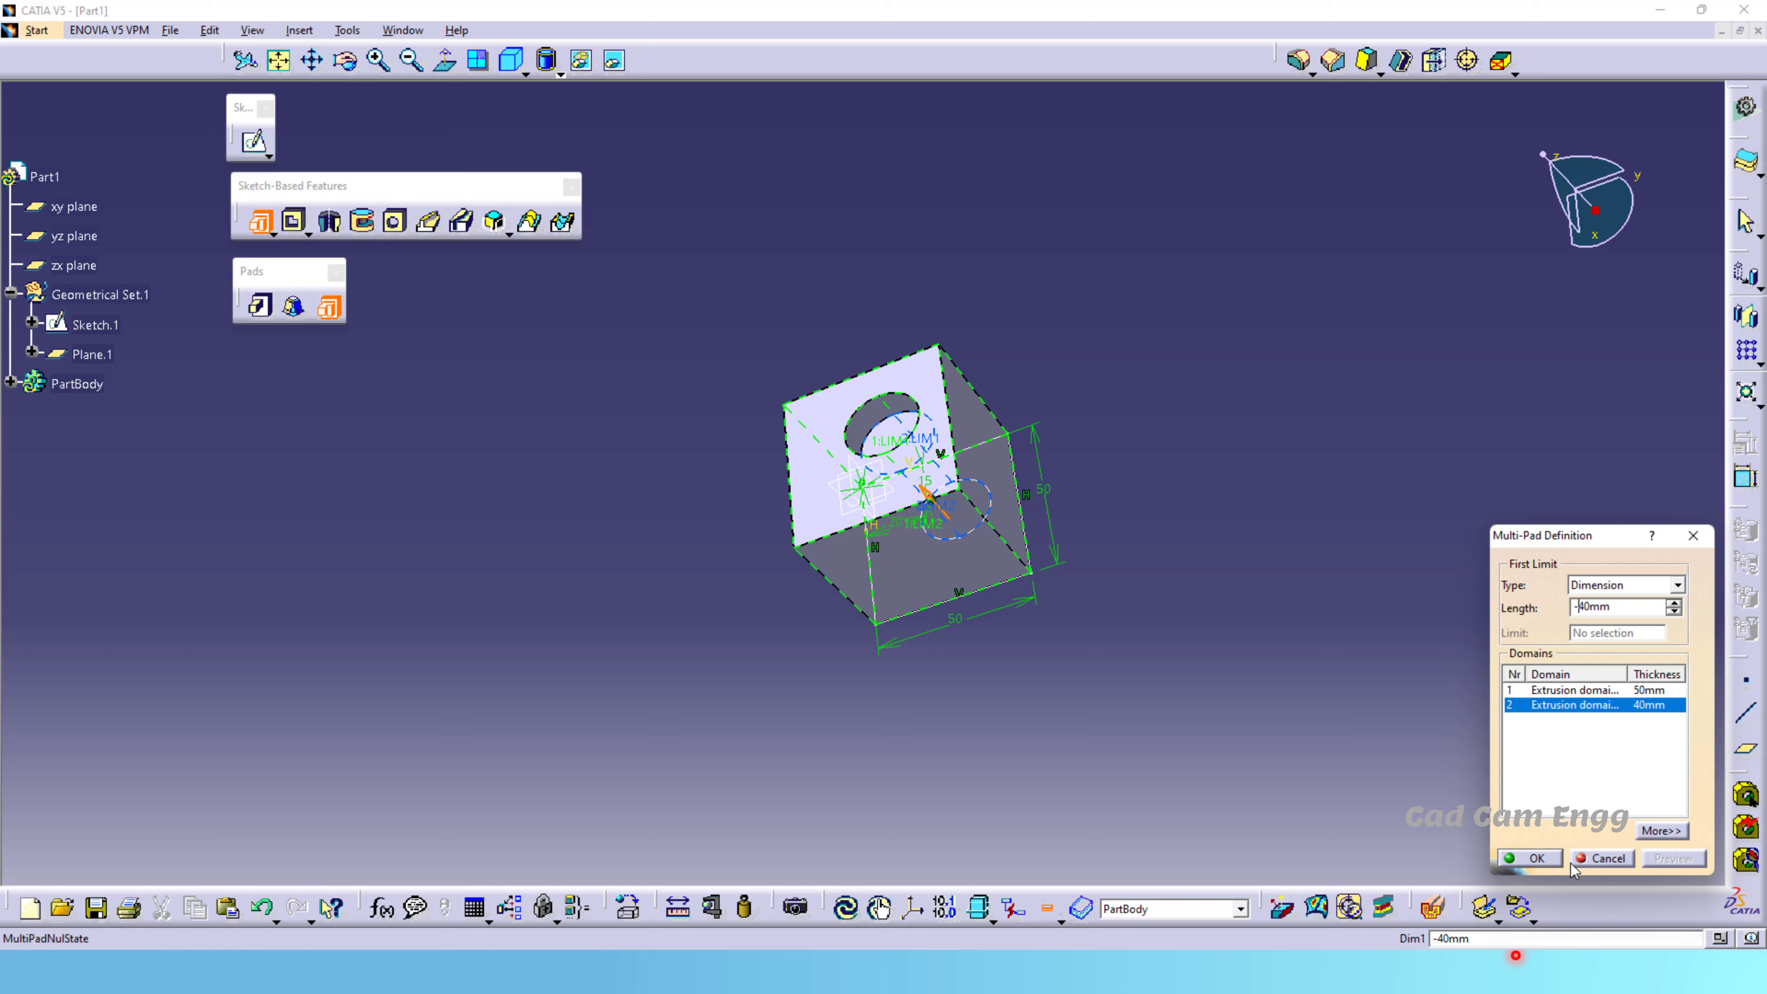
pyautogui.click(1539, 859)
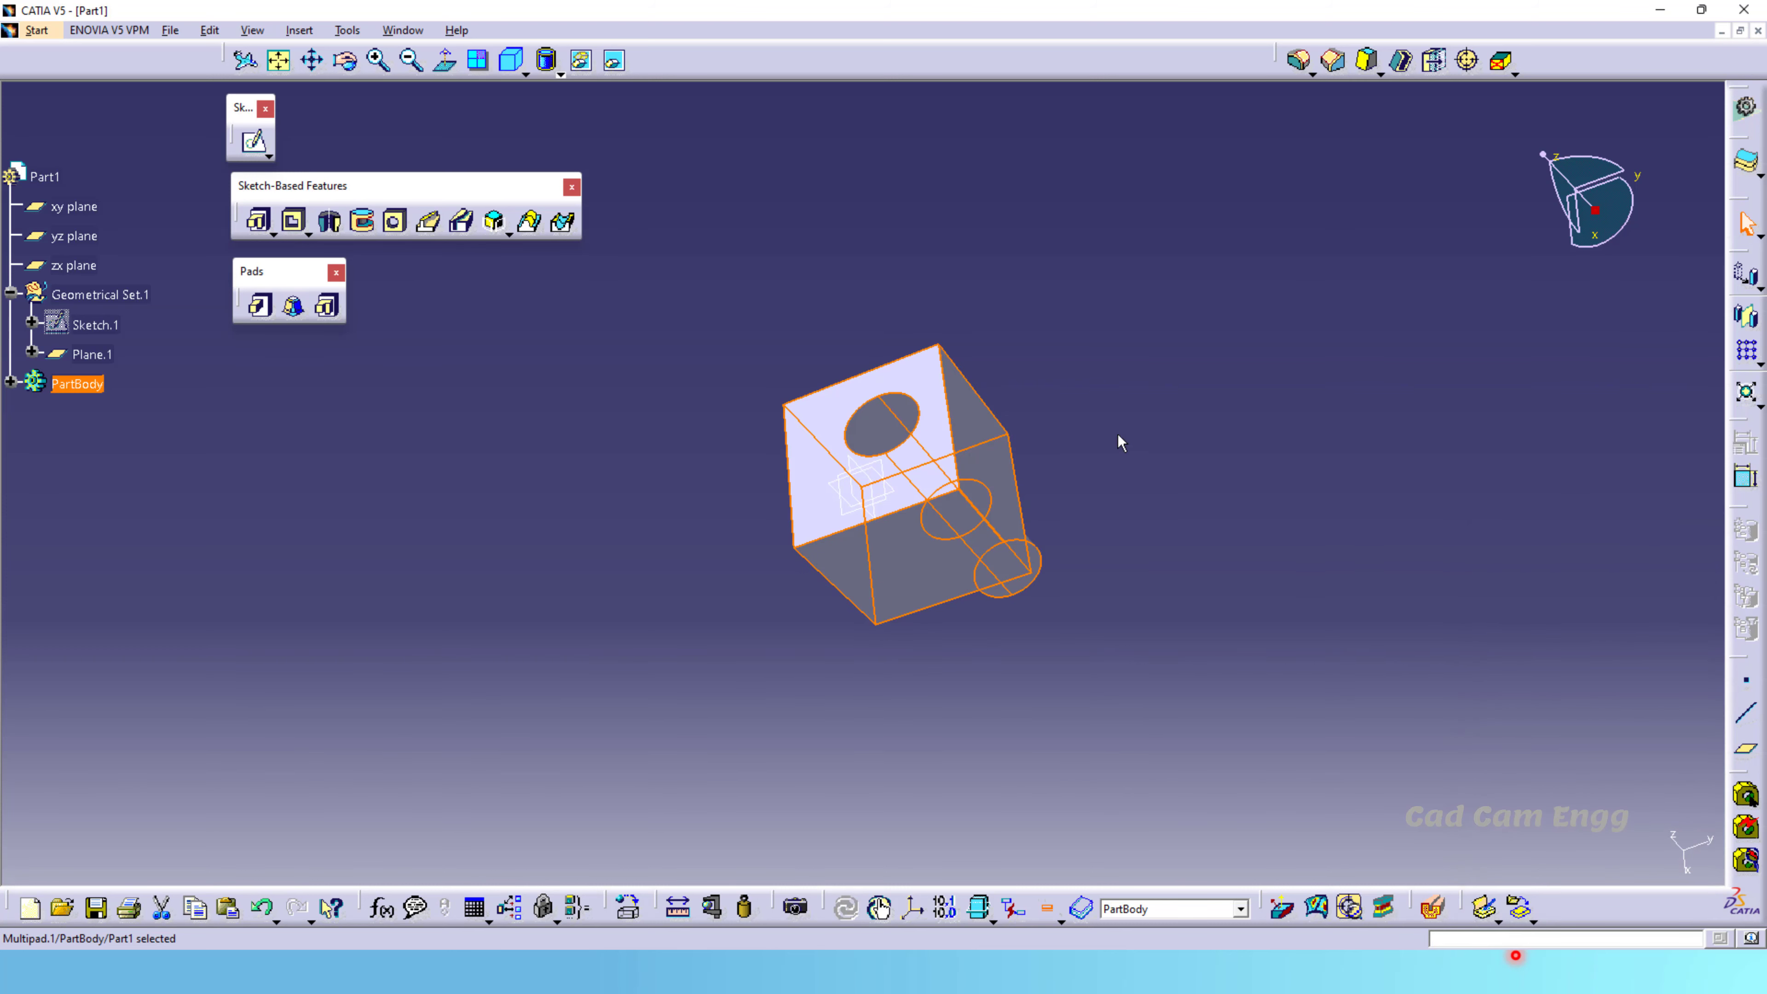
pyautogui.moveTo(1075, 497); pyautogui.dragTo(751, 503, button='middle')
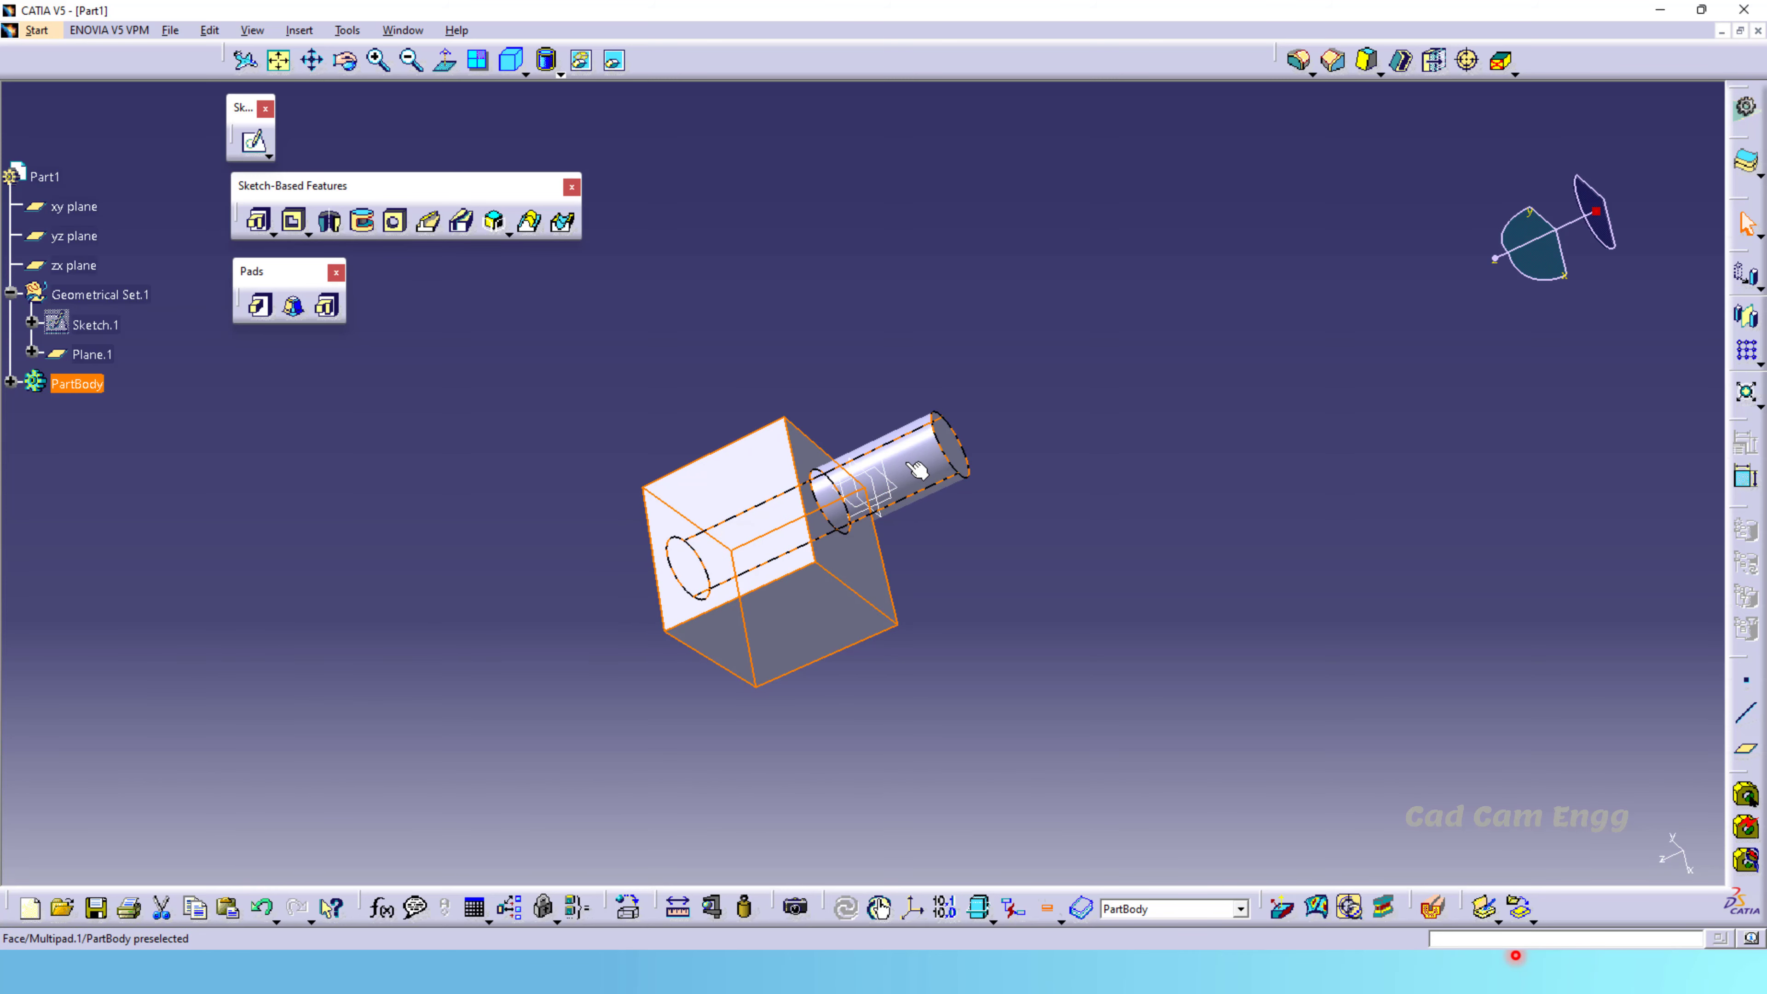
pyautogui.moveTo(917, 471); pyautogui.dragTo(892, 469, button='middle')
pyautogui.moveTo(1029, 528); pyautogui.dragTo(1041, 508, button='middle')
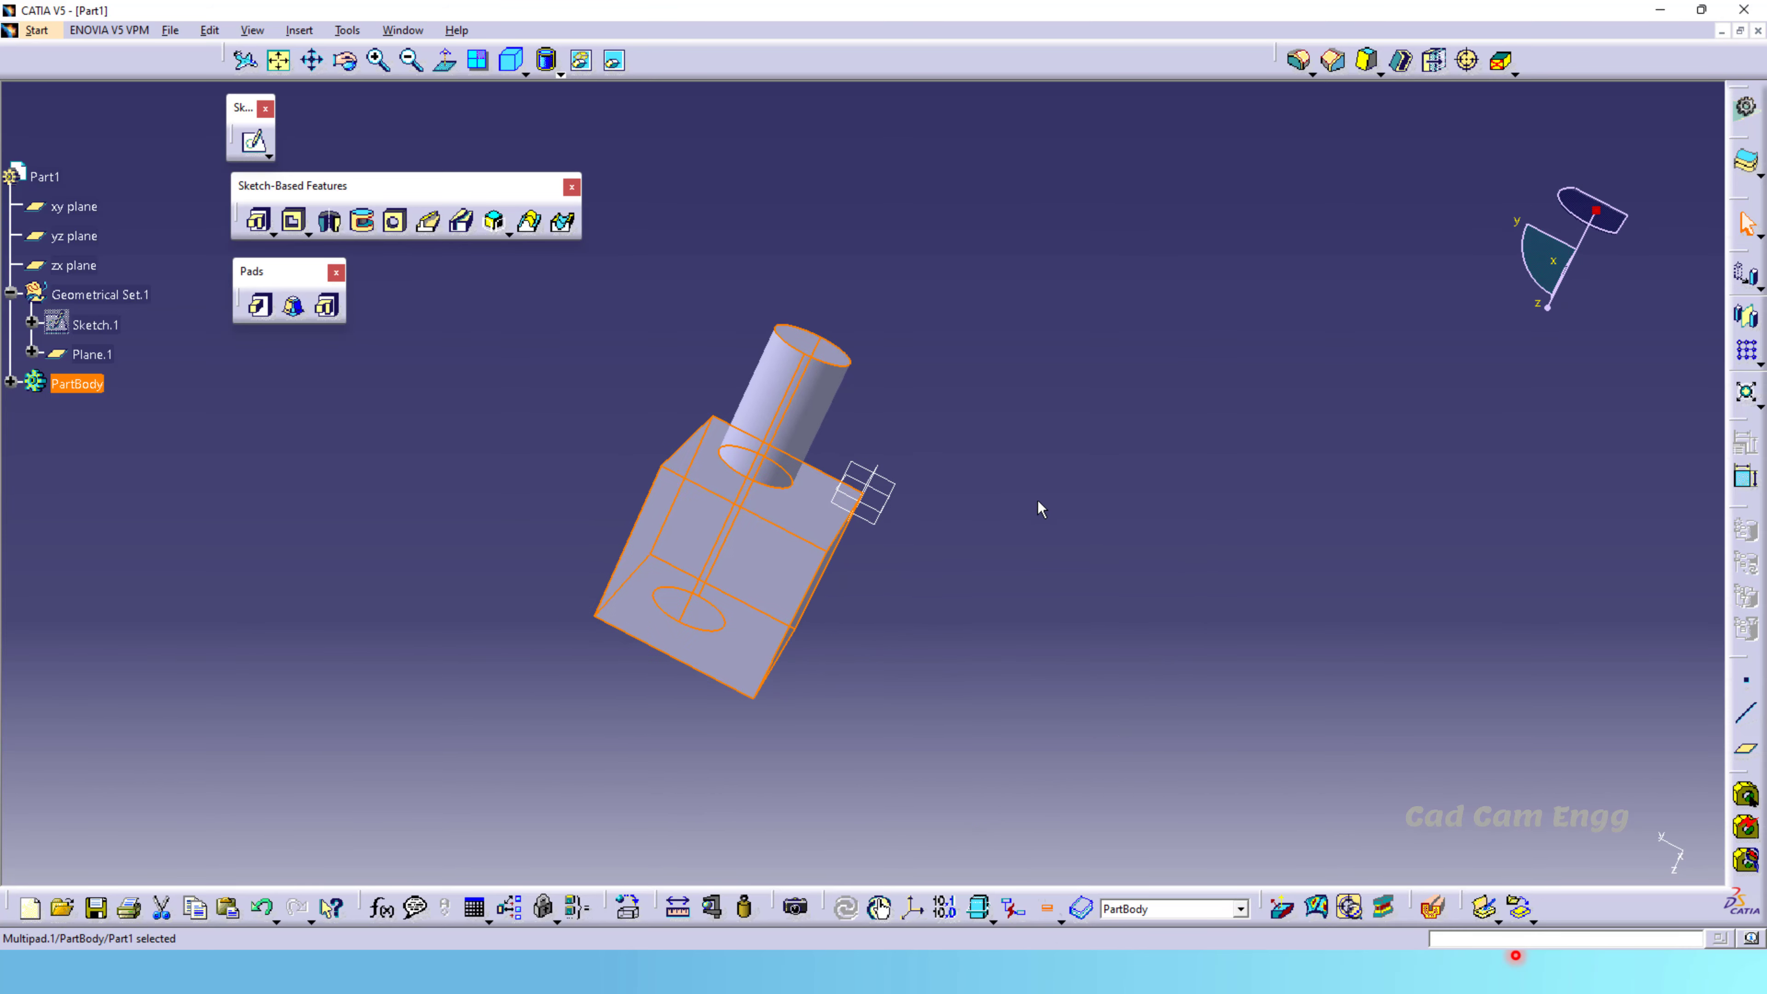
pyautogui.click(1139, 534)
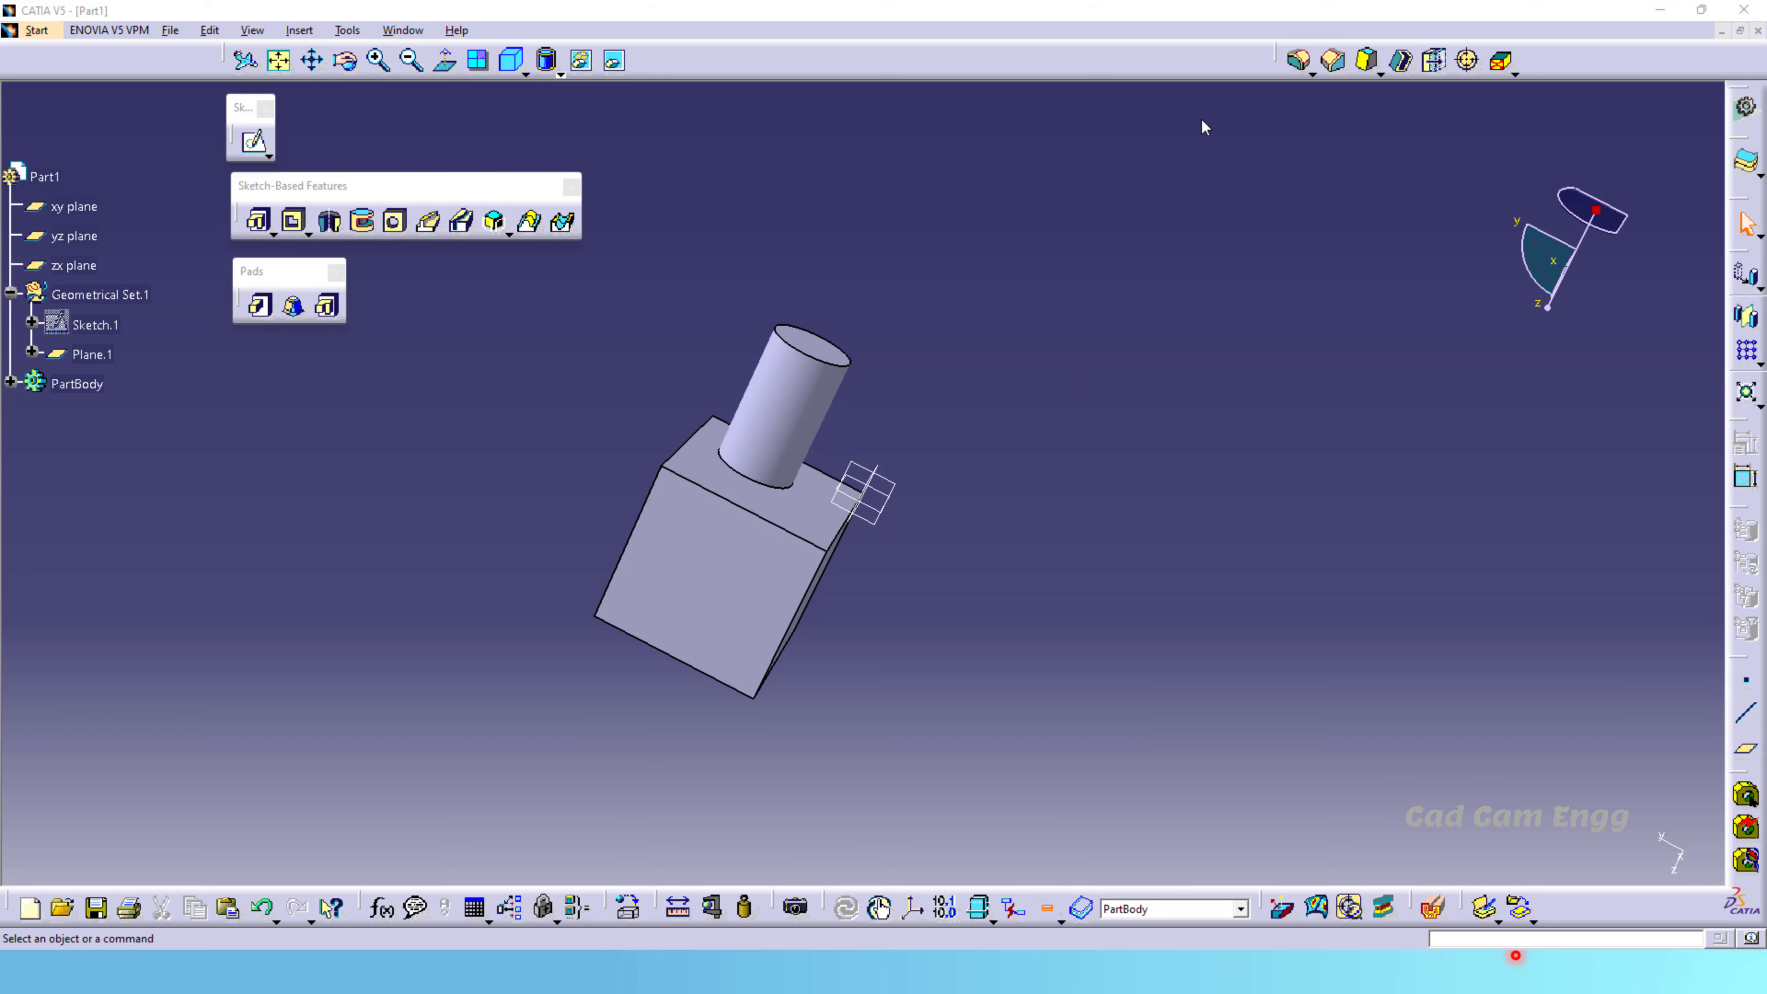
pyautogui.hotkey('alt', 'Tab')
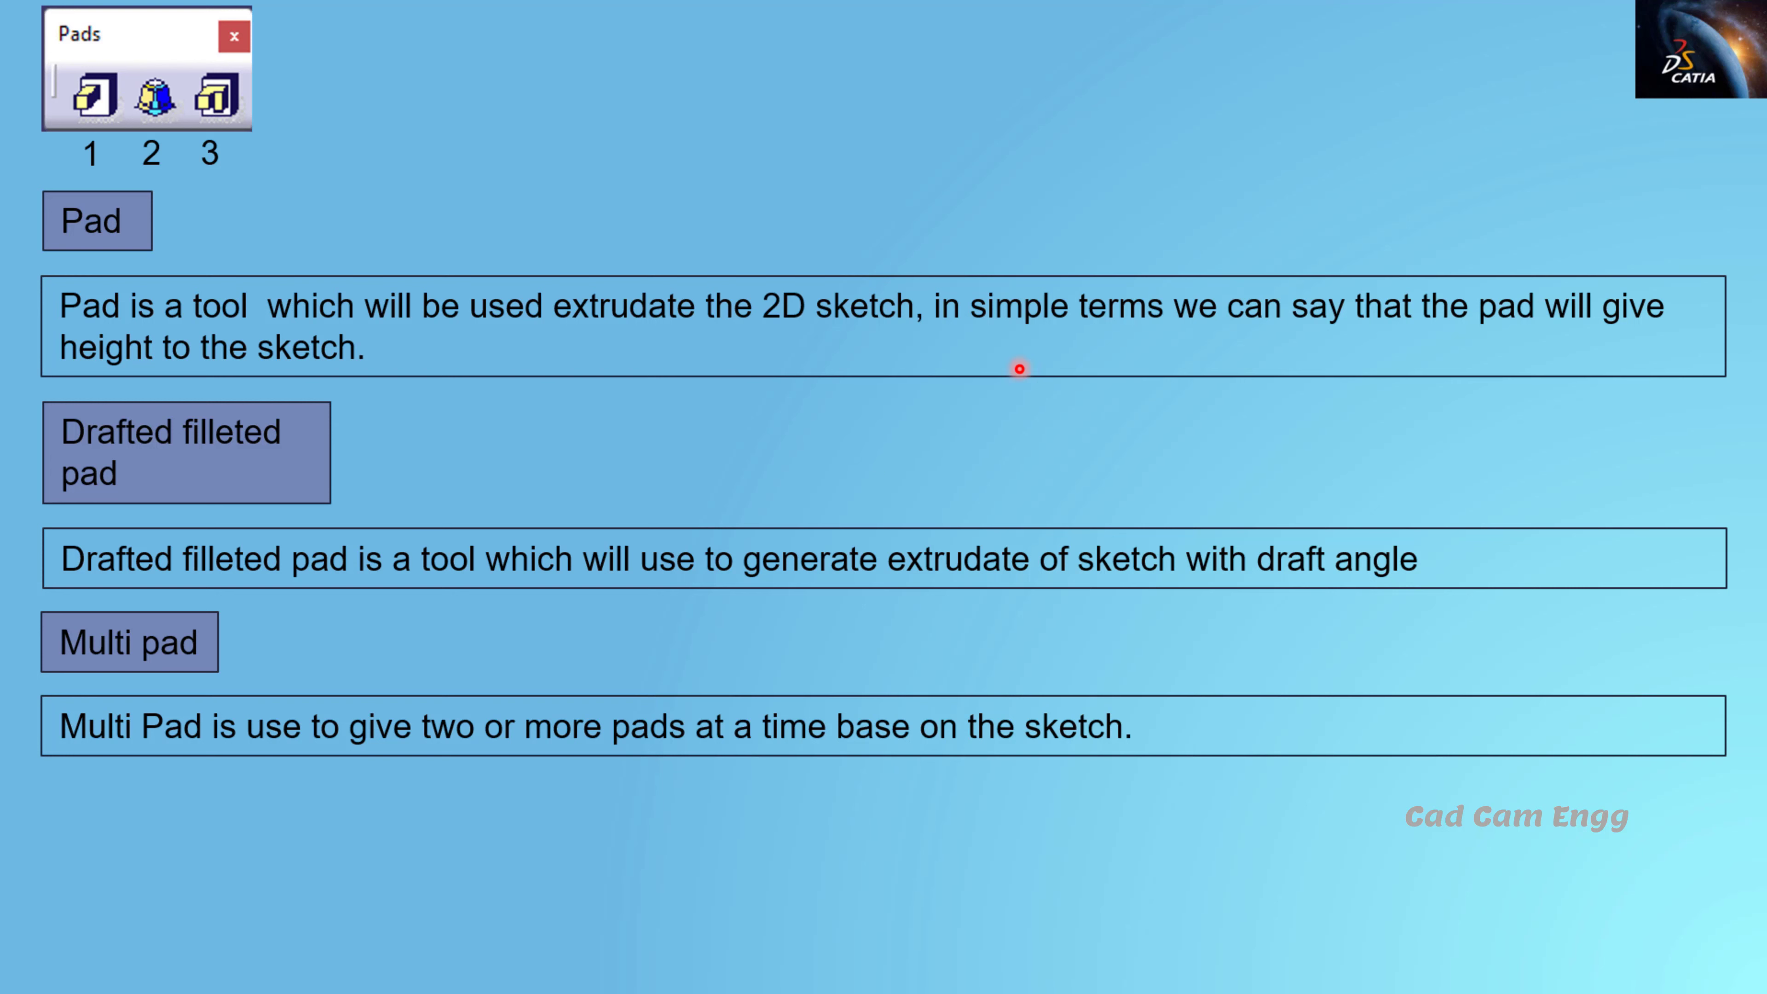
pyautogui.click(914, 520)
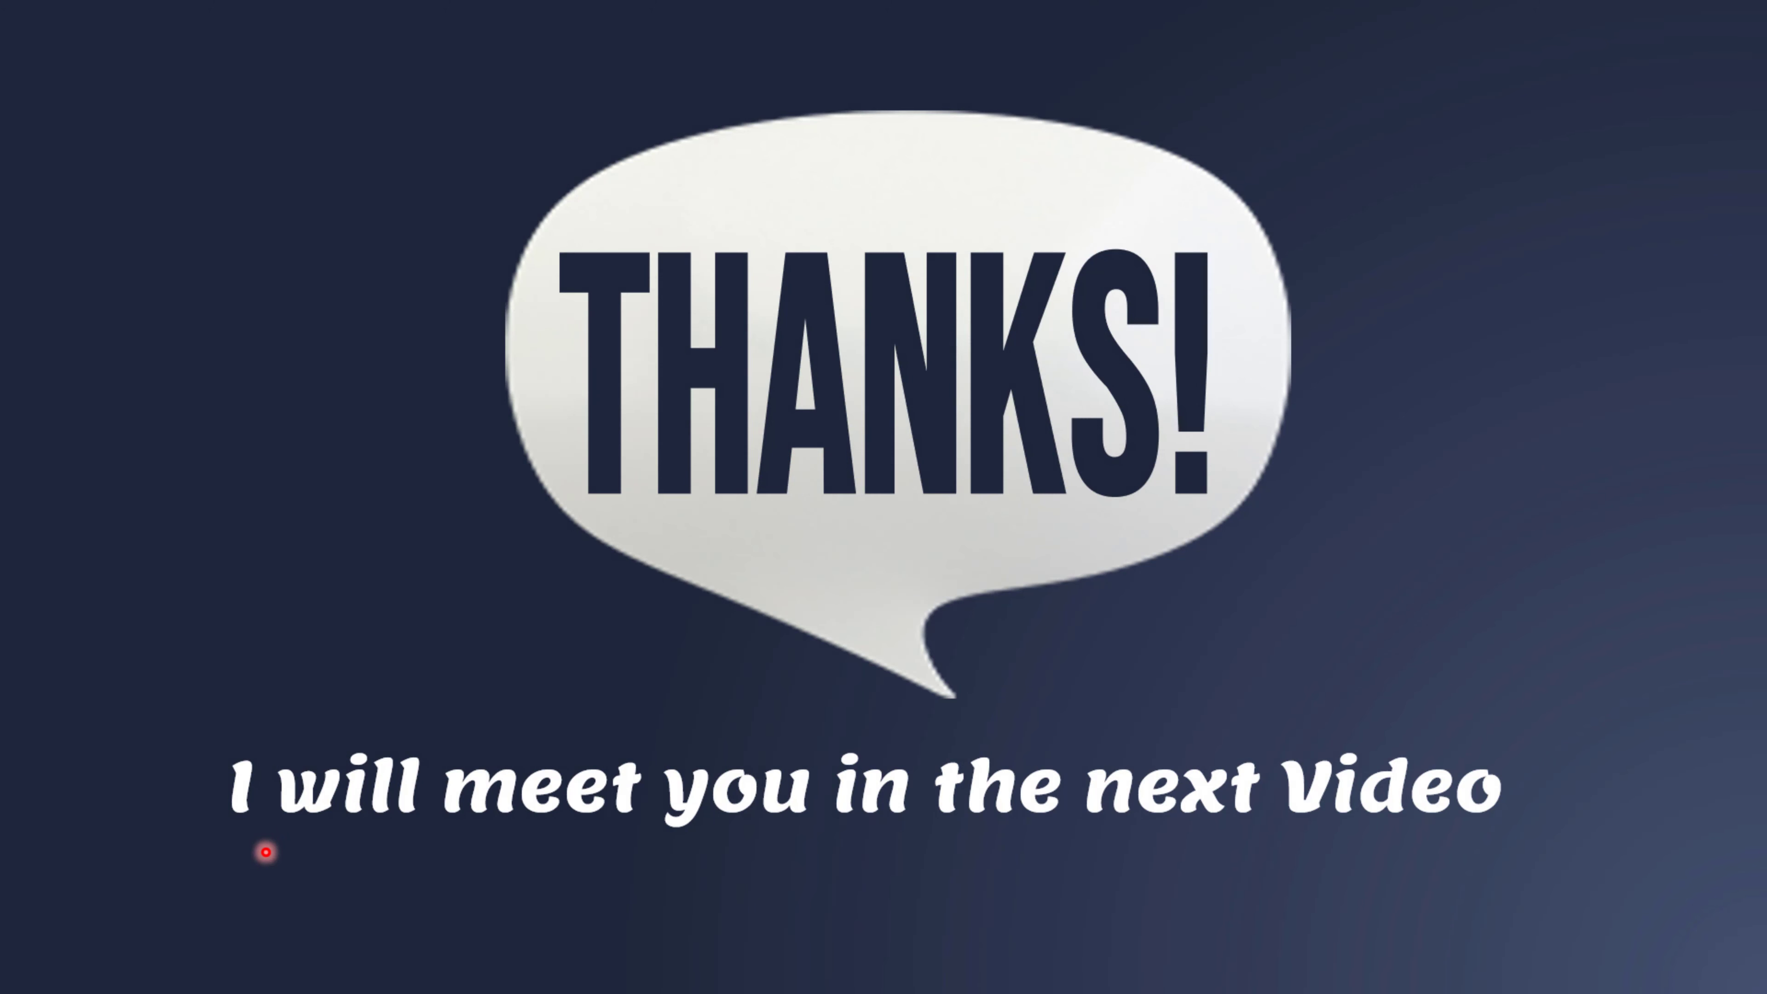